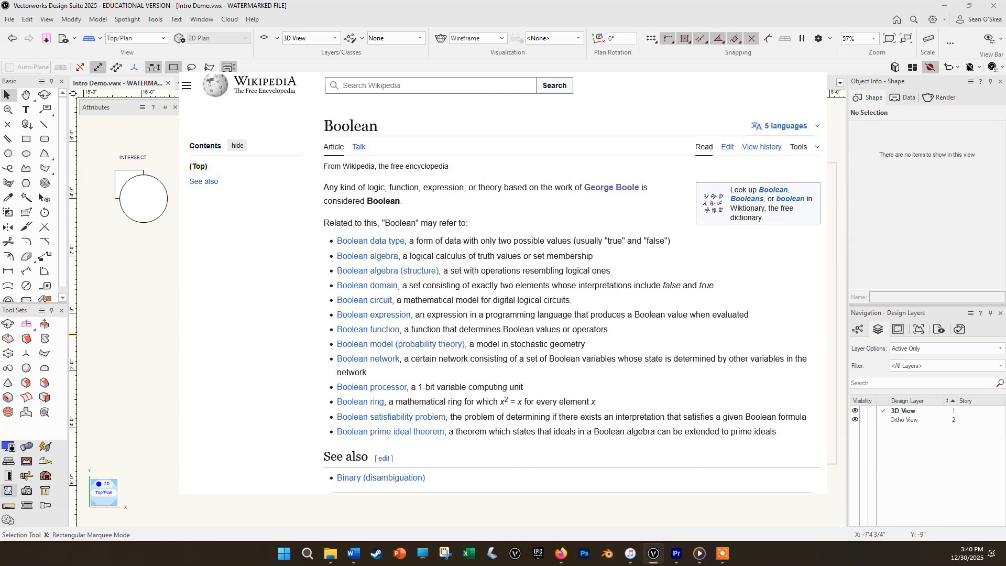
Examine the overlapping square and circle and the finished bracket-shaped profile in the CLIP SURFACE example.
{"action": "middle_click_drag", "start_coordinate": [388, 335], "coordinate": [434, 338]}
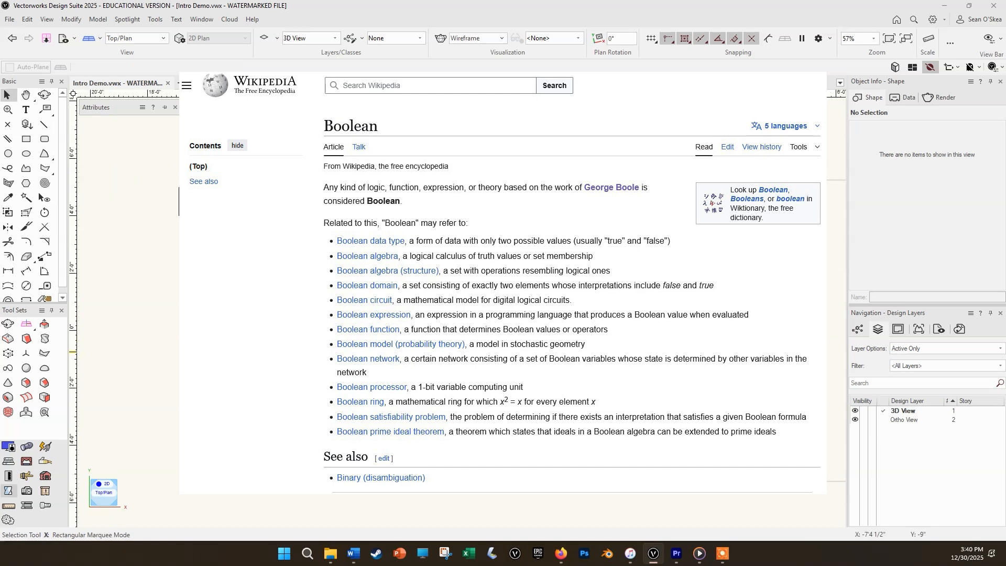
{"action": "scroll", "coordinate": [388, 237], "scroll_direction": "up", "scroll_amount": 1}
{"action": "mouse_move", "coordinate": [388, 237]}
{"action": "middle_mouse_down"}
{"action": "mouse_move", "coordinate": [413, 257]}
{"action": "mouse_move", "coordinate": [596, 270]}
{"action": "mouse_move", "coordinate": [633, 375]}
{"action": "mouse_move", "coordinate": [726, 355]}
{"action": "middle_mouse_up"}
{"action": "scroll", "coordinate": [584, 283], "scroll_direction": "up", "scroll_amount": 5}
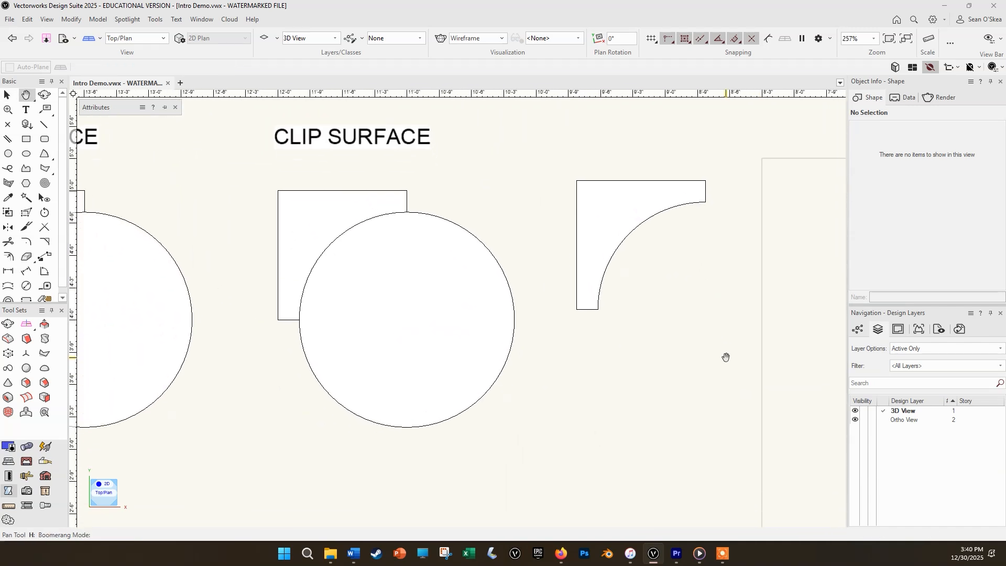
{"action": "left_click", "coordinate": [513, 299]}
{"action": "left_click", "coordinate": [343, 202], "text": "shift"}
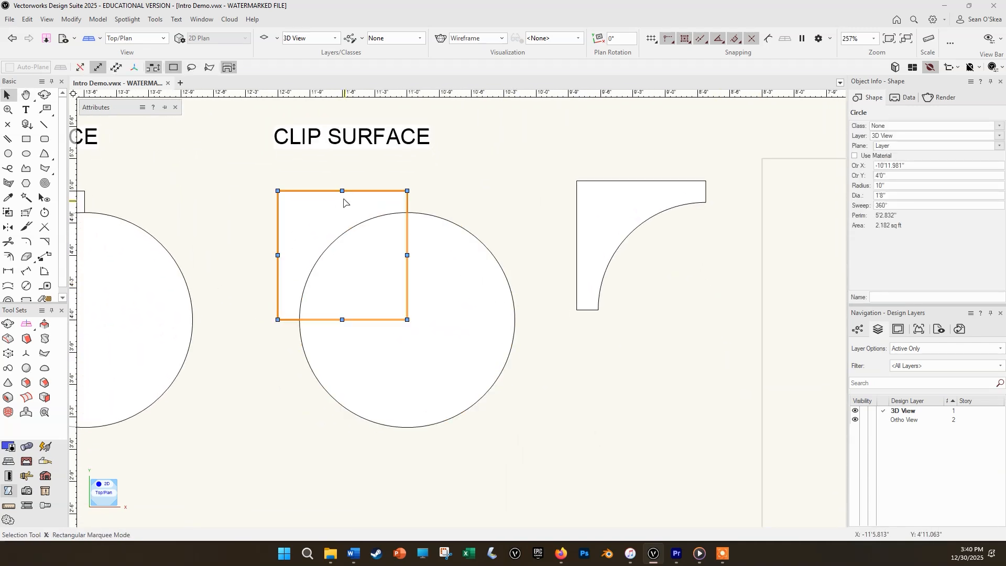
{"action": "left_click", "coordinate": [438, 257]}
{"action": "left_click", "coordinate": [610, 382]}
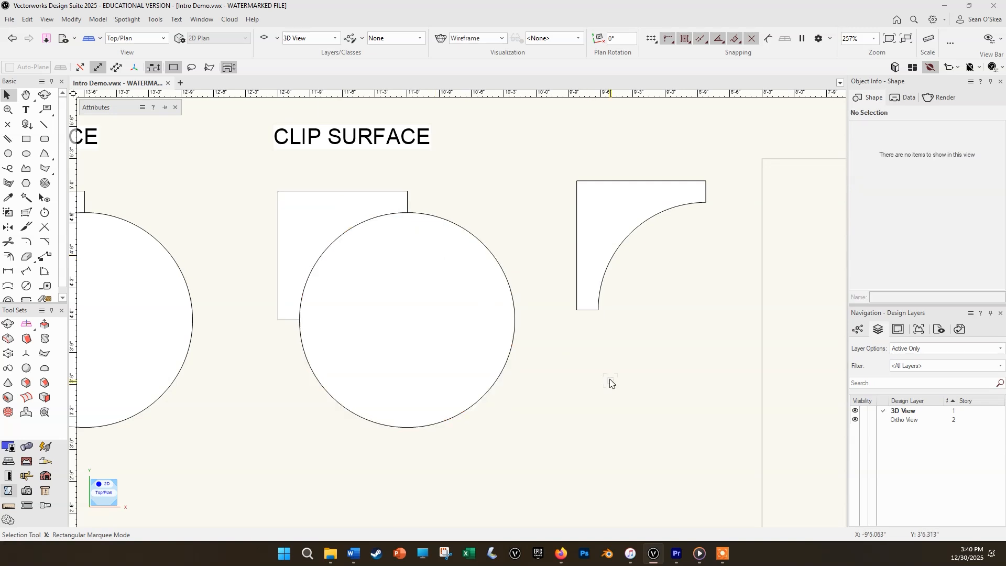
{"action": "left_click", "coordinate": [624, 220]}
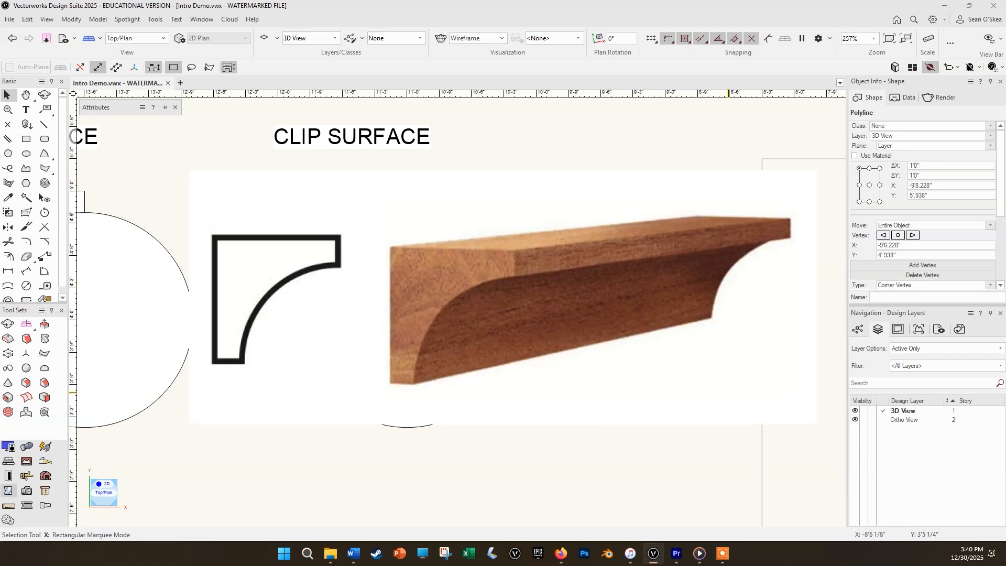
{"action": "left_click", "coordinate": [729, 393]}
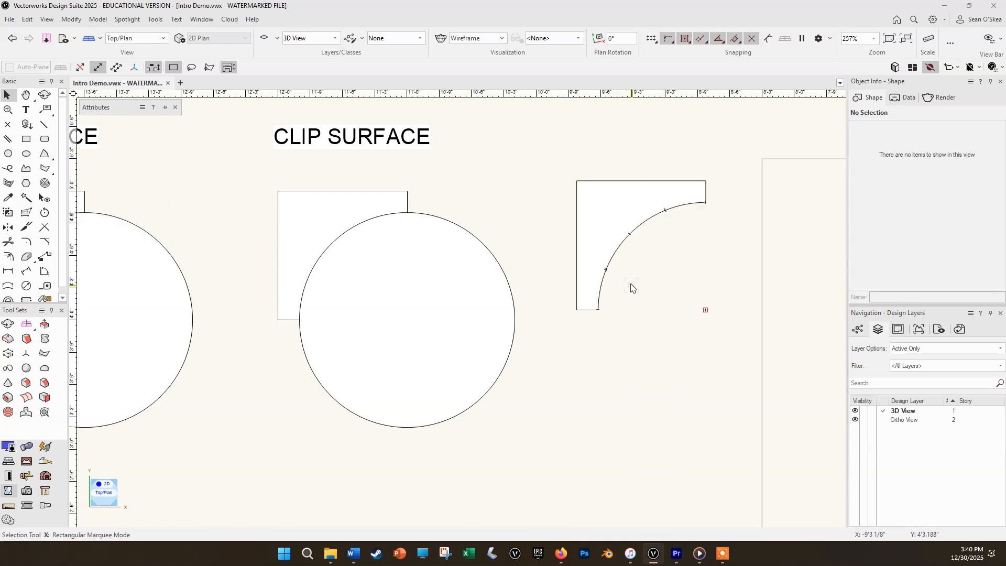
Clip the overlapping circle out of the square under CLIP SURFACE and move the circle away from the cut shape.
{"action": "left_click", "coordinate": [355, 191]}
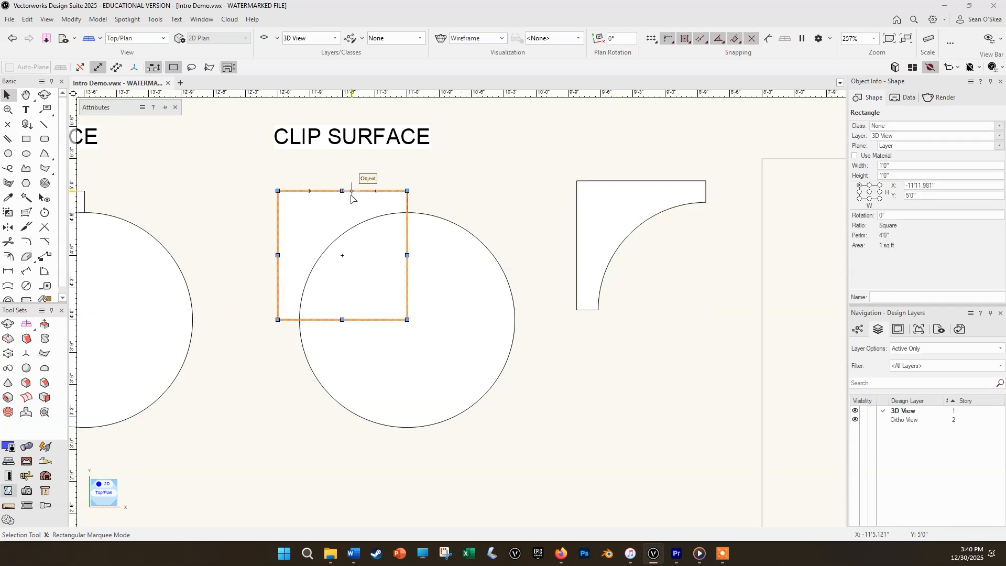
{"action": "left_click", "coordinate": [490, 270], "text": "shift"}
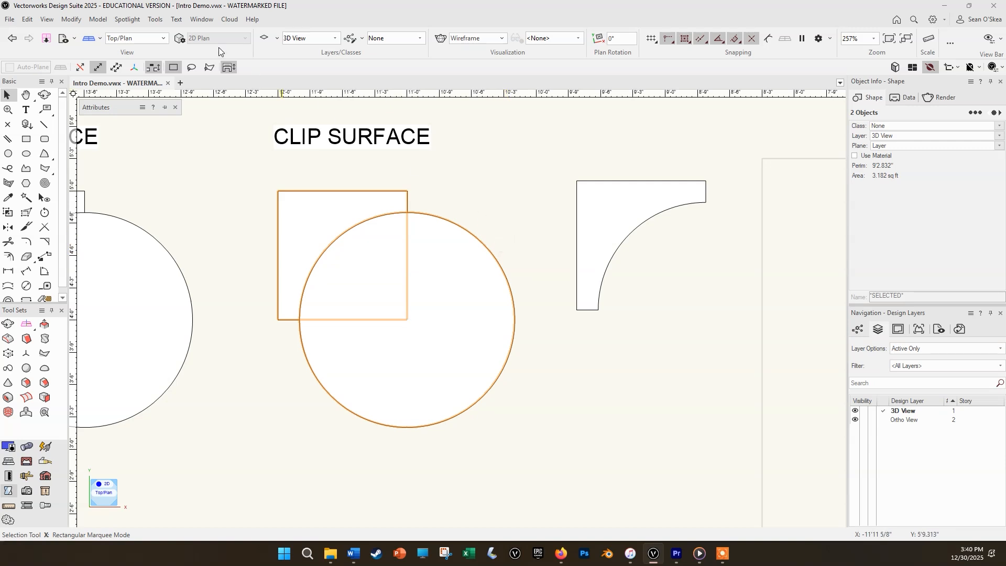
{"action": "left_click", "coordinate": [76, 19]}
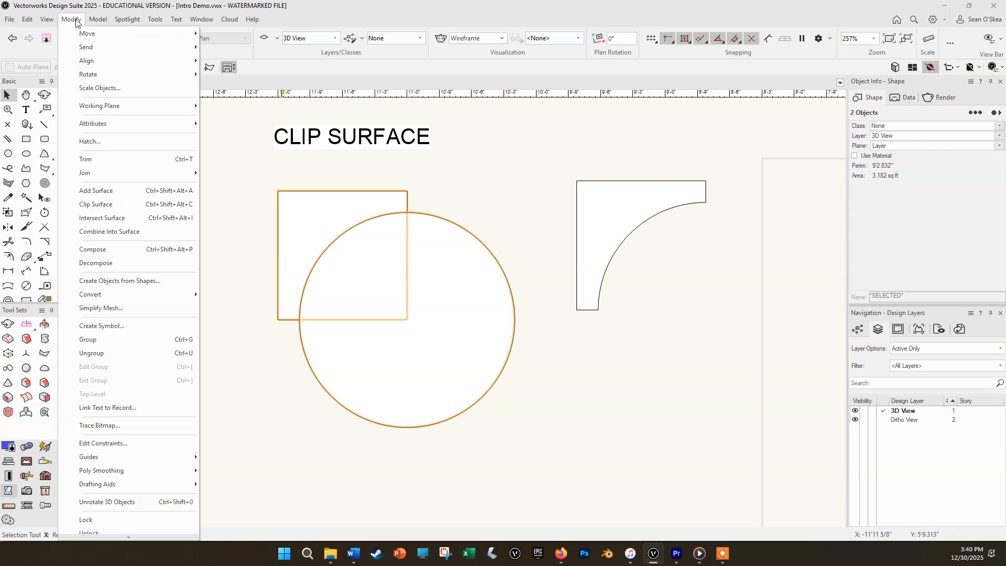
{"action": "left_click", "coordinate": [76, 20]}
{"action": "mouse_move", "coordinate": [490, 191]}
{"action": "middle_mouse_down"}
{"action": "mouse_move", "coordinate": [600, 233]}
{"action": "mouse_move", "coordinate": [645, 222]}
{"action": "middle_mouse_up"}
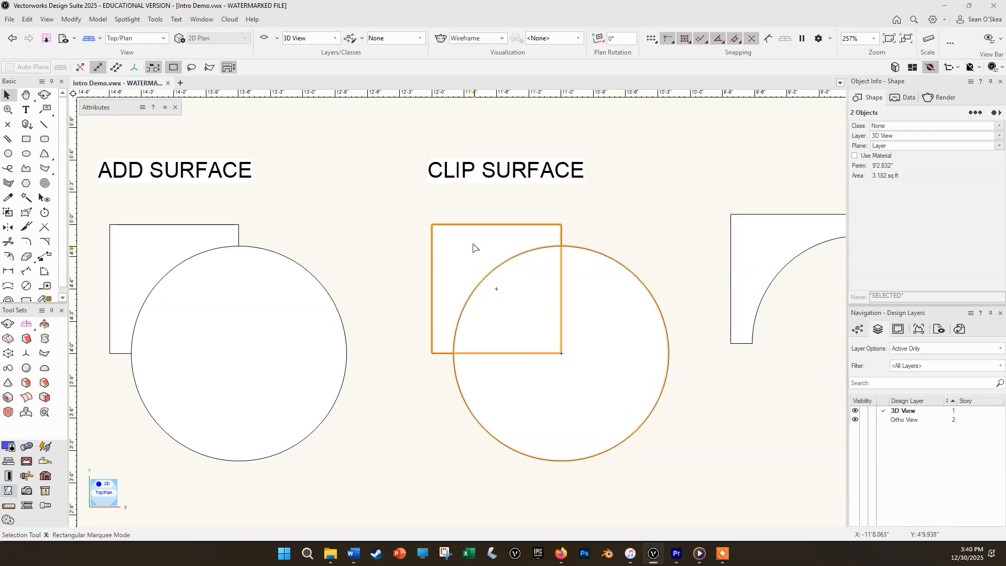
{"action": "right_click", "coordinate": [554, 308]}
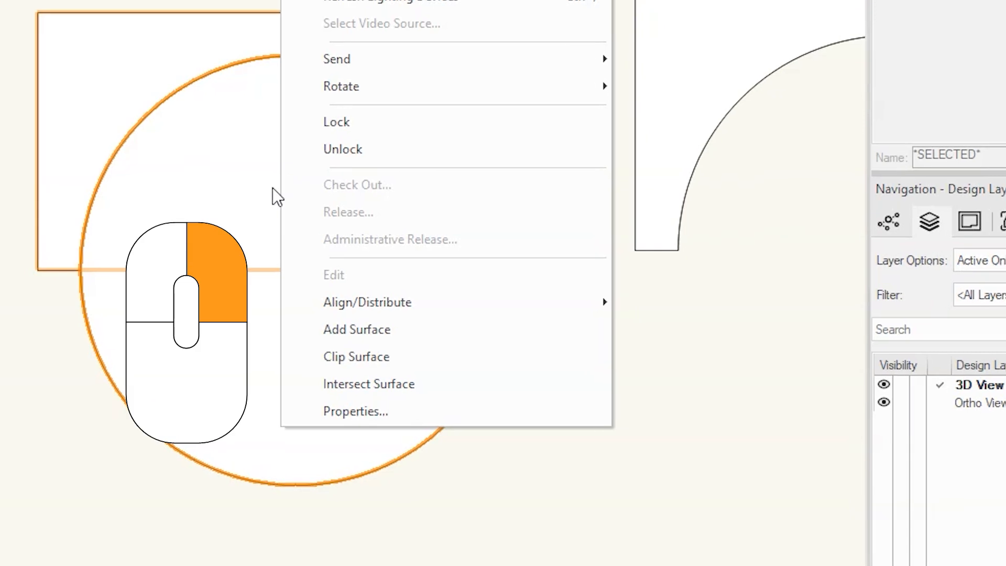
{"action": "left_click", "coordinate": [423, 360]}
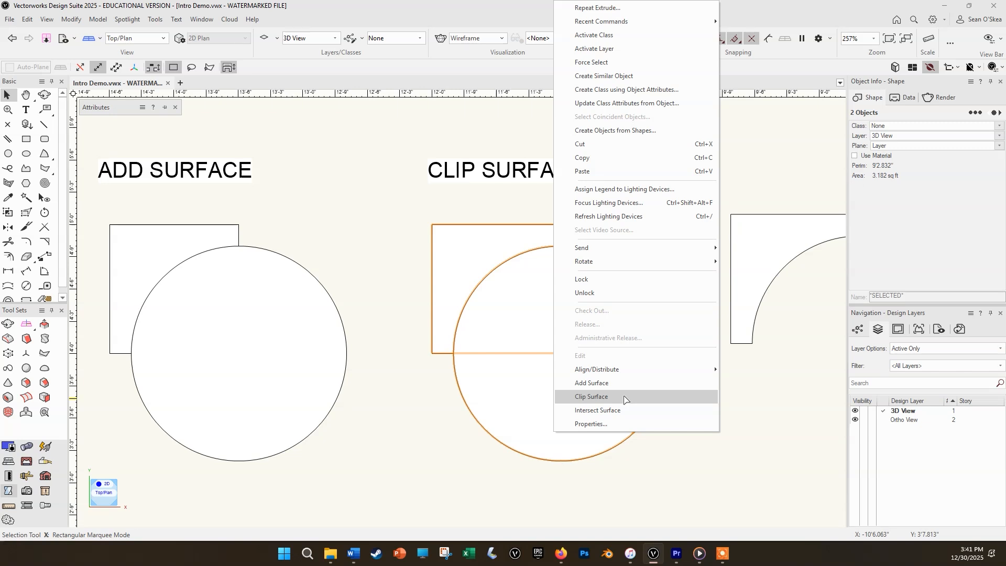
{"action": "left_click", "coordinate": [624, 400]}
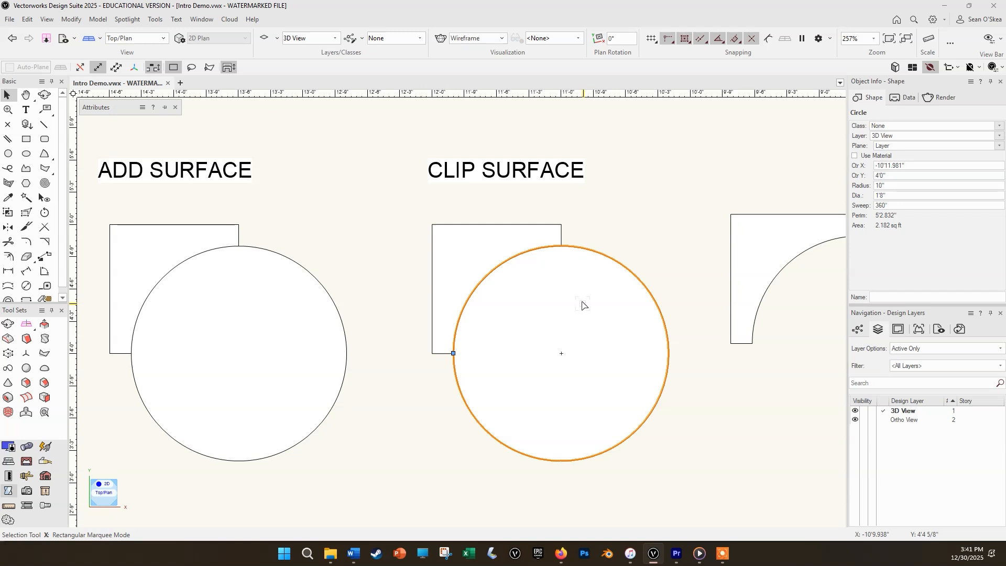
{"action": "left_click_drag", "start_coordinate": [582, 304], "coordinate": [611, 338]}
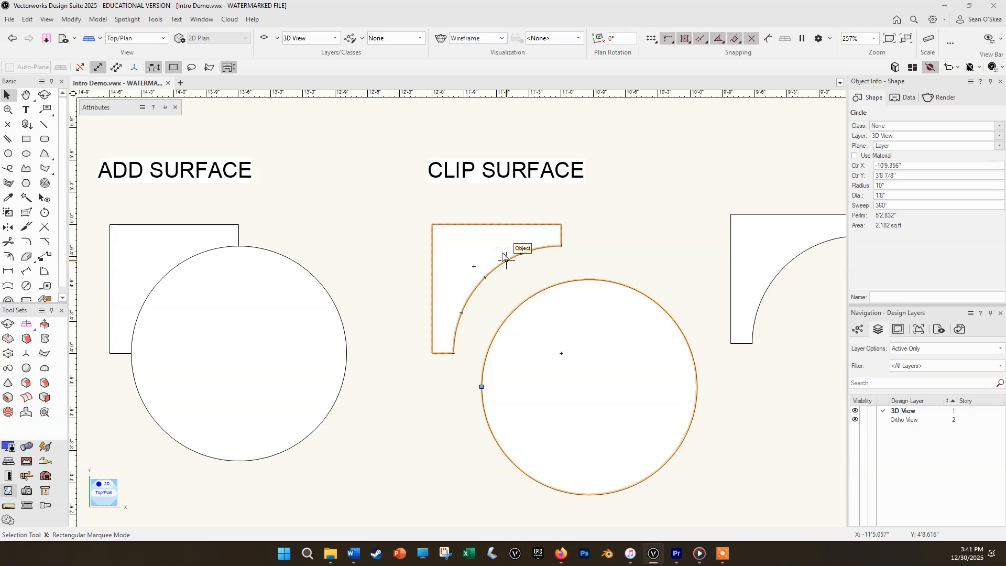
Merge the square and circle under ADD SURFACE into a single outline with Add Surface.
{"action": "mouse_move", "coordinate": [431, 313]}
{"action": "middle_mouse_down"}
{"action": "mouse_move", "coordinate": [687, 308]}
{"action": "mouse_move", "coordinate": [730, 323]}
{"action": "middle_mouse_up"}
{"action": "left_click", "coordinate": [616, 325]}
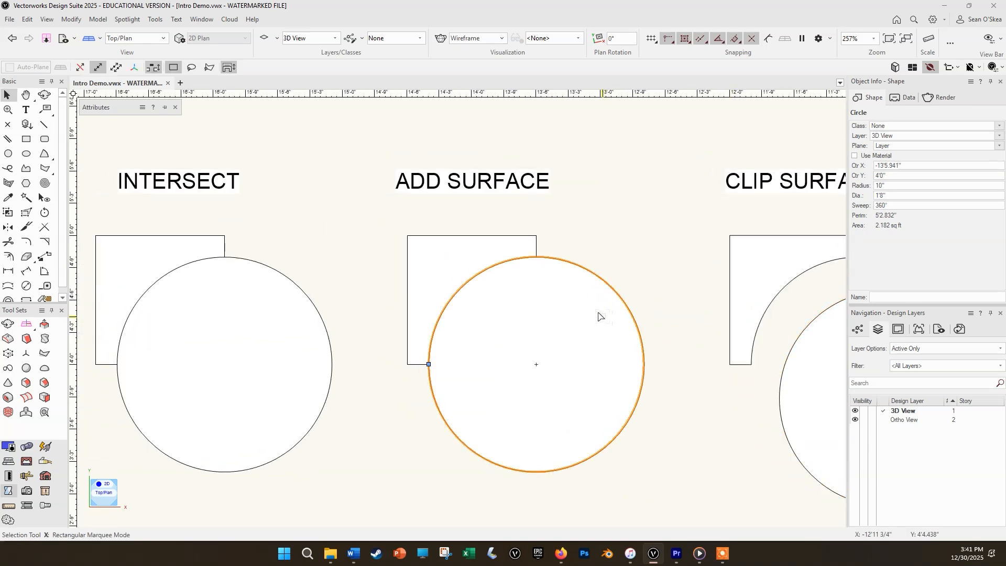
{"action": "left_click", "coordinate": [487, 257], "text": "shift"}
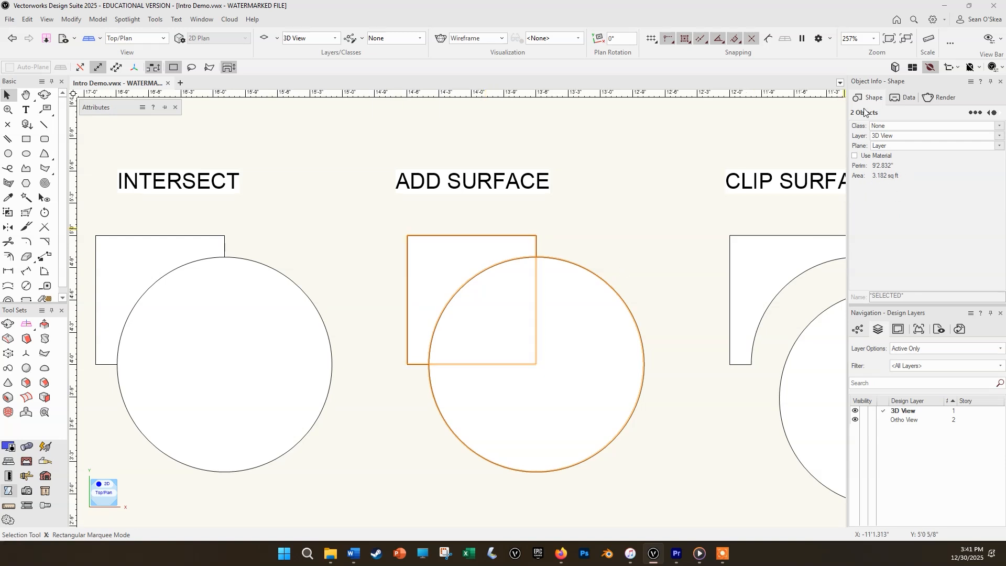
{"action": "right_click", "coordinate": [498, 303]}
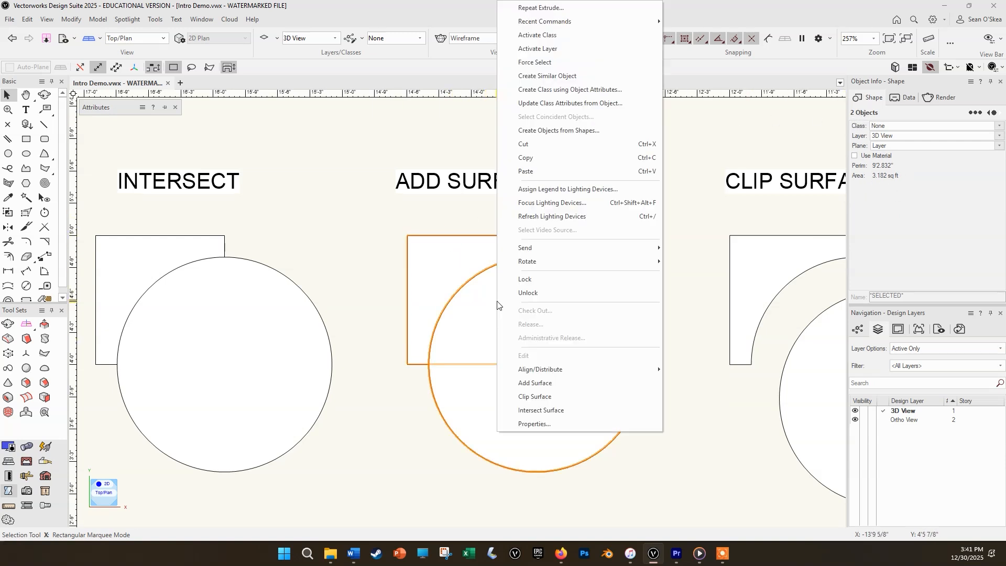
{"action": "left_click", "coordinate": [545, 384]}
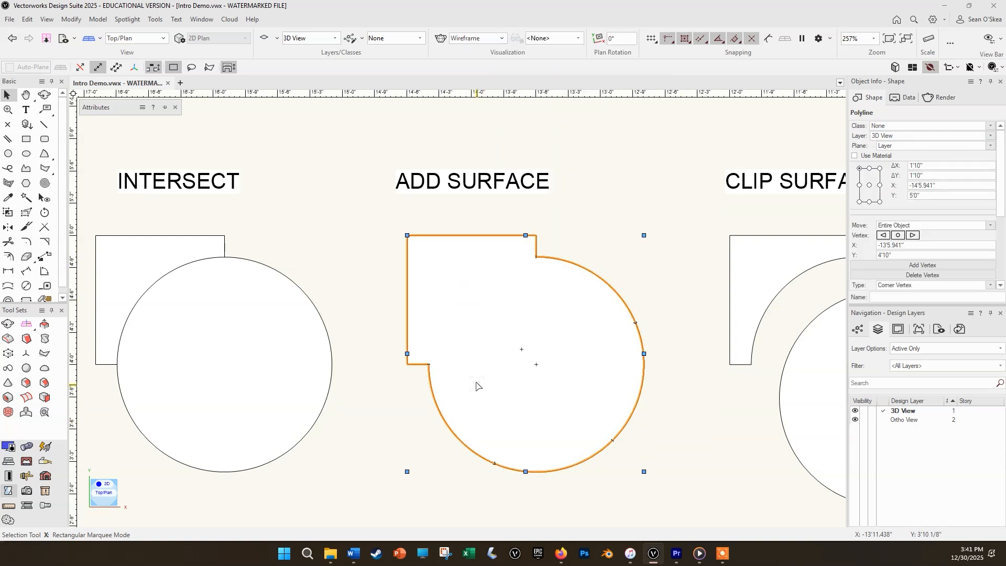
Create the overlap shape from the square and circle under INTERSECT with Intersect Surface.
{"action": "key", "text": "h"}
{"action": "mouse_move", "coordinate": [356, 303]}
{"action": "left_mouse_down"}
{"action": "mouse_move", "coordinate": [581, 325]}
{"action": "mouse_move", "coordinate": [587, 288]}
{"action": "mouse_move", "coordinate": [525, 272]}
{"action": "left_mouse_up"}
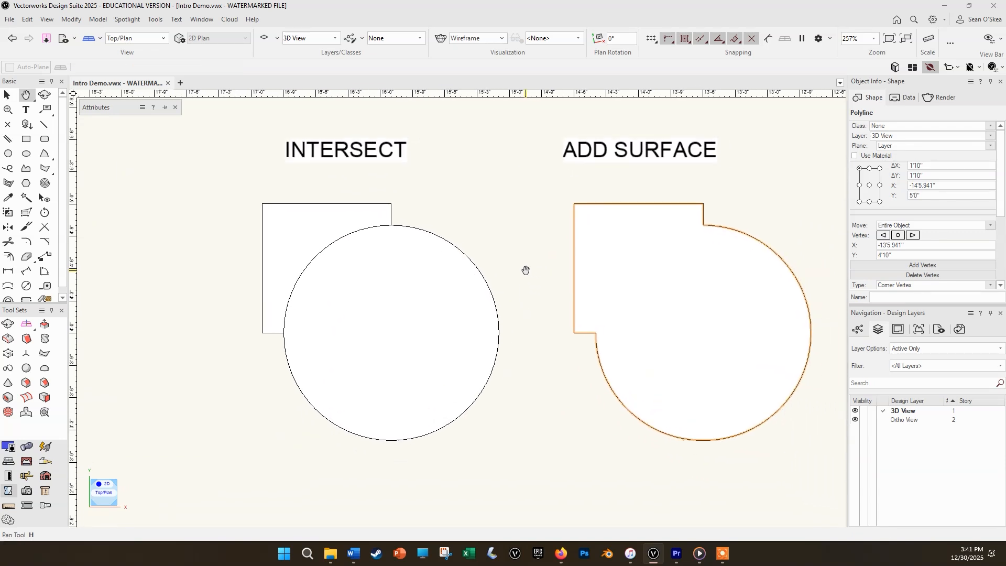
{"action": "key", "text": "x"}
{"action": "left_click", "coordinate": [464, 329]}
{"action": "left_click", "coordinate": [361, 223], "text": "shift"}
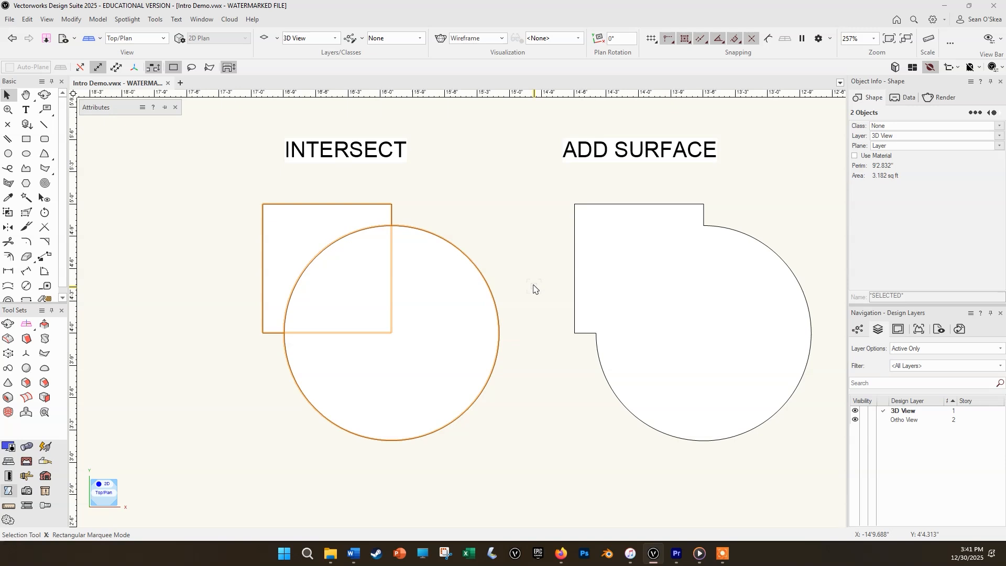
{"action": "right_click", "coordinate": [426, 283]}
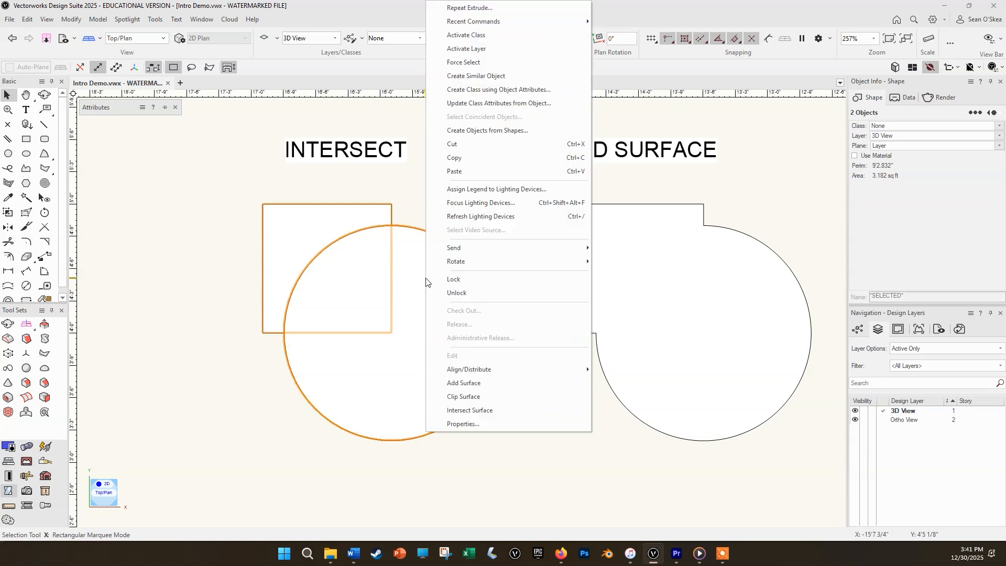
{"action": "left_click", "coordinate": [469, 411]}
{"action": "left_click", "coordinate": [516, 427]}
Move the circle and the quarter-circle overlap piece away from the INTERSECT square, and undo both moves.
{"action": "left_click_drag", "start_coordinate": [474, 333], "coordinate": [639, 419]}
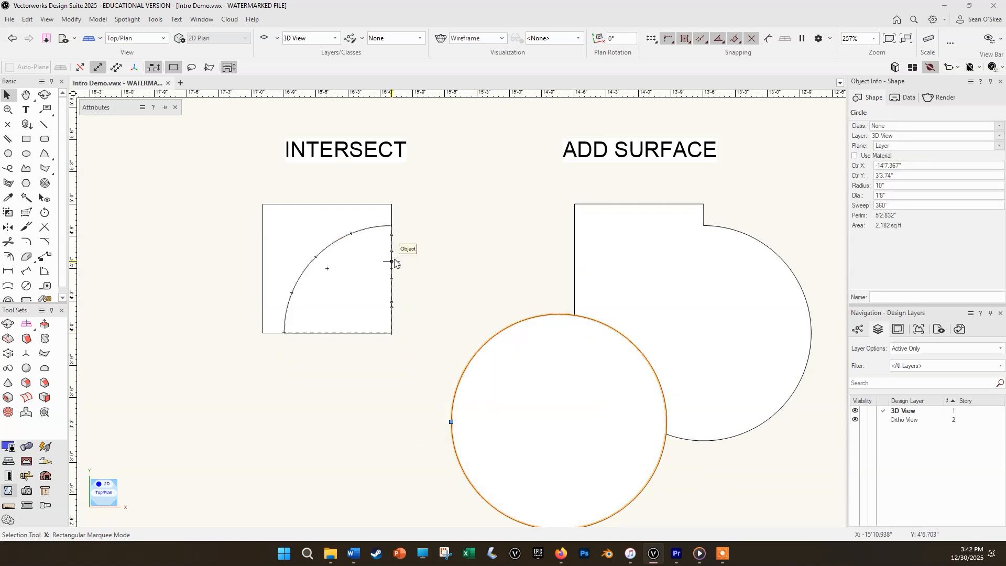
{"action": "left_click", "coordinate": [397, 262]}
{"action": "left_click_drag", "start_coordinate": [381, 262], "coordinate": [371, 386]}
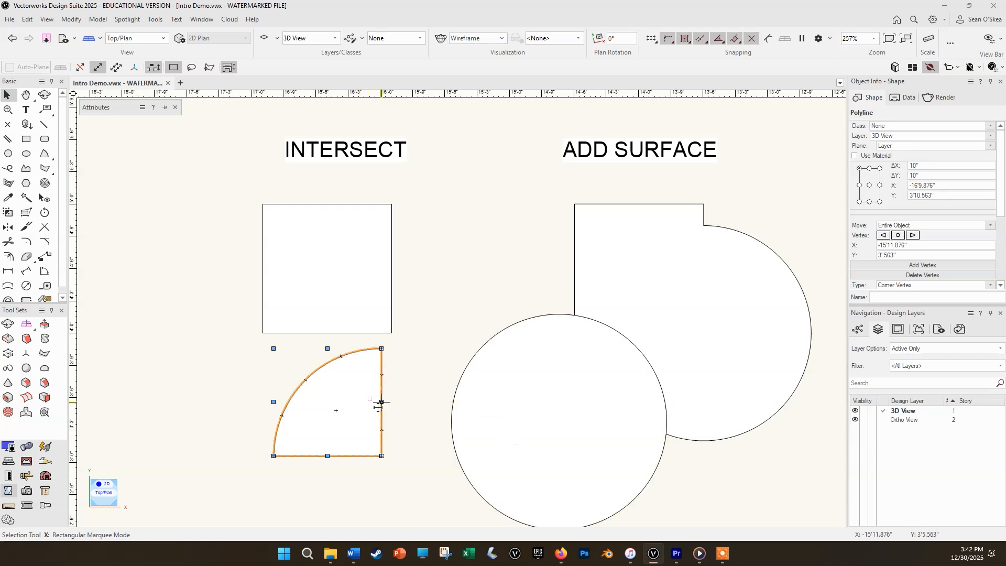
{"action": "key", "text": "ctrl+z"}
{"action": "key", "text": "ctrl+z"}
{"action": "left_click", "coordinate": [487, 435]}
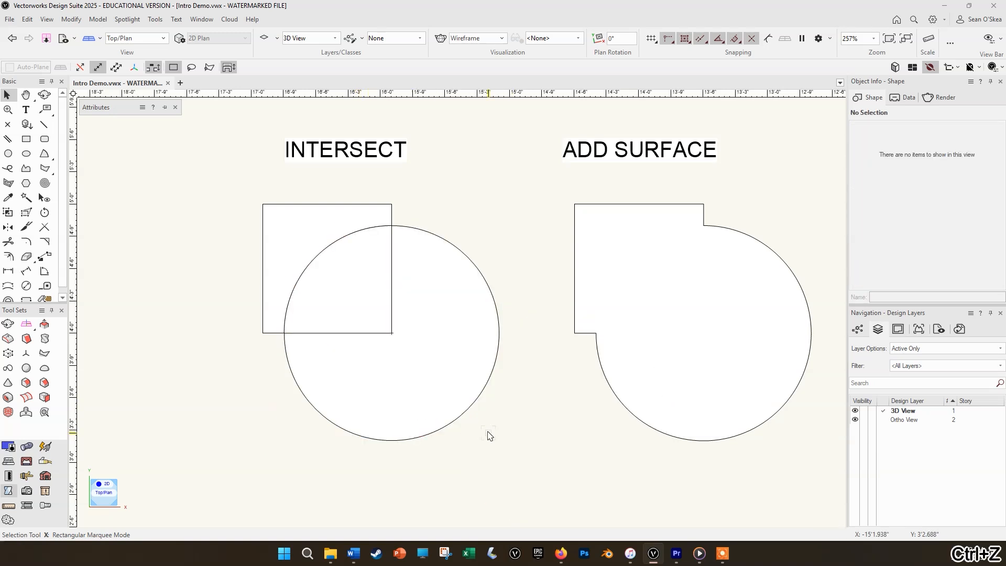
Select the extruded square and the large overlapping circle together and check whether surface operations are offered for them.
{"action": "scroll", "coordinate": [490, 434], "scroll_direction": "down", "scroll_amount": 4}
{"action": "middle_click_drag", "start_coordinate": [490, 434], "coordinate": [193, 267]}
{"action": "scroll", "coordinate": [414, 432], "scroll_direction": "up", "scroll_amount": 4}
{"action": "middle_click_drag", "start_coordinate": [405, 427], "coordinate": [429, 415]}
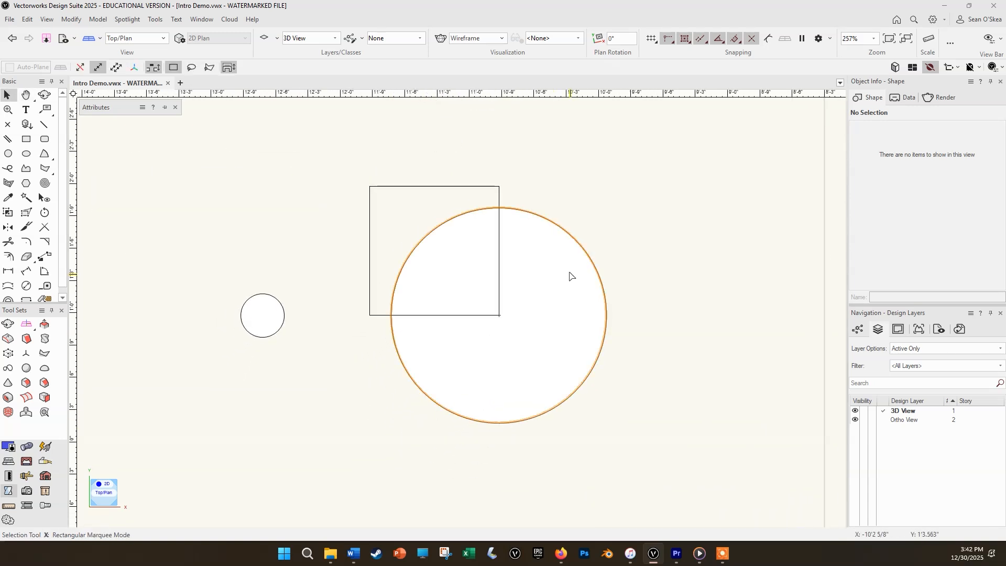
{"action": "left_click", "coordinate": [476, 186]}
{"action": "left_click", "coordinate": [571, 255], "text": "shift"}
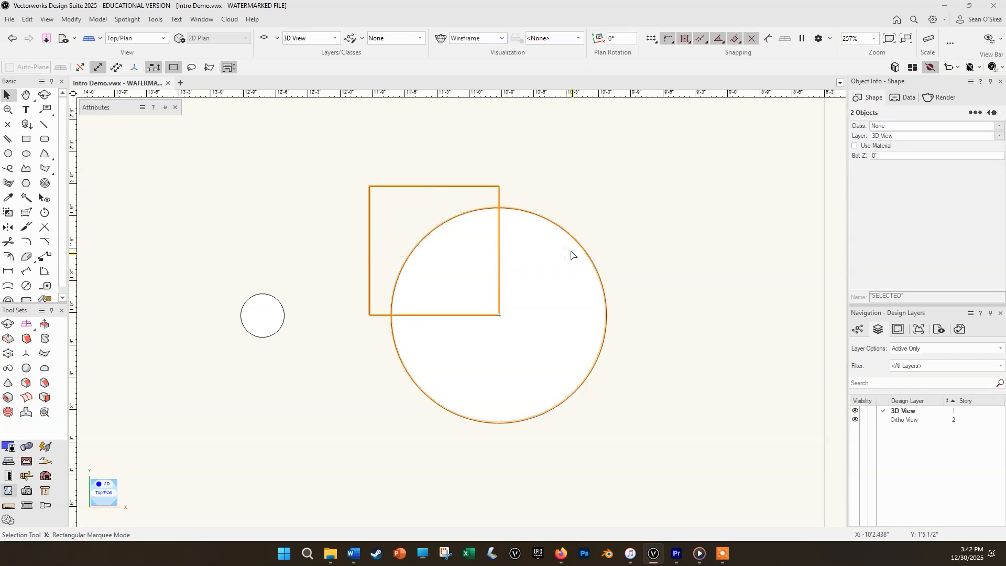
{"action": "right_click", "coordinate": [572, 253]}
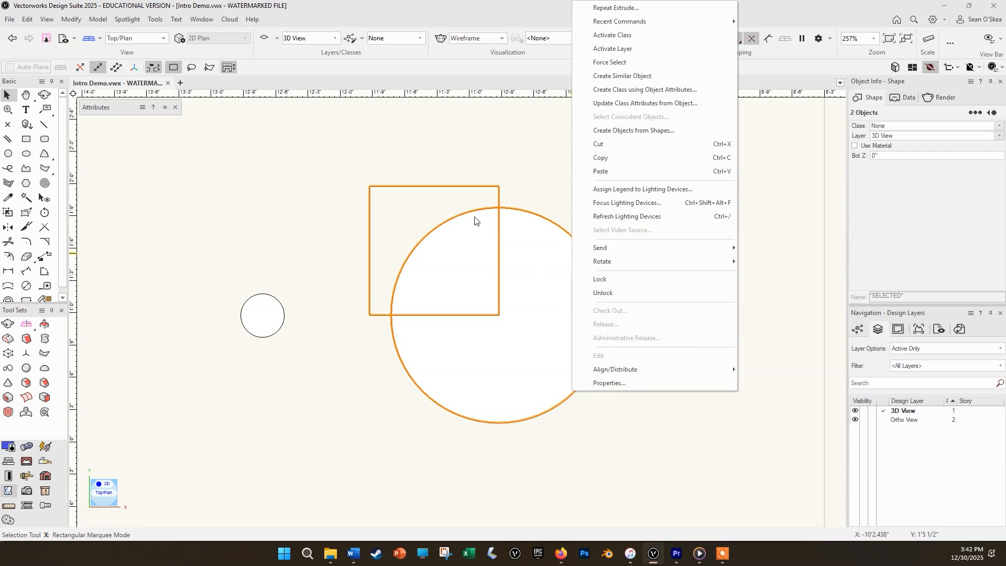
{"action": "left_click", "coordinate": [470, 164]}
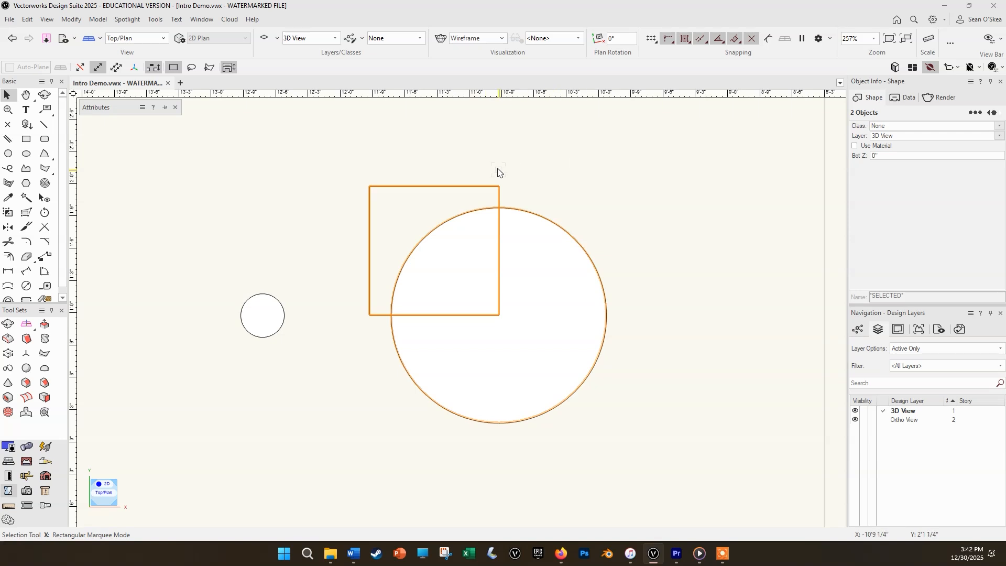
Inspect the extruded square and the circle in Right Isometric, return to Top/Plan, and check each one's object type.
{"action": "key", "text": "3"}
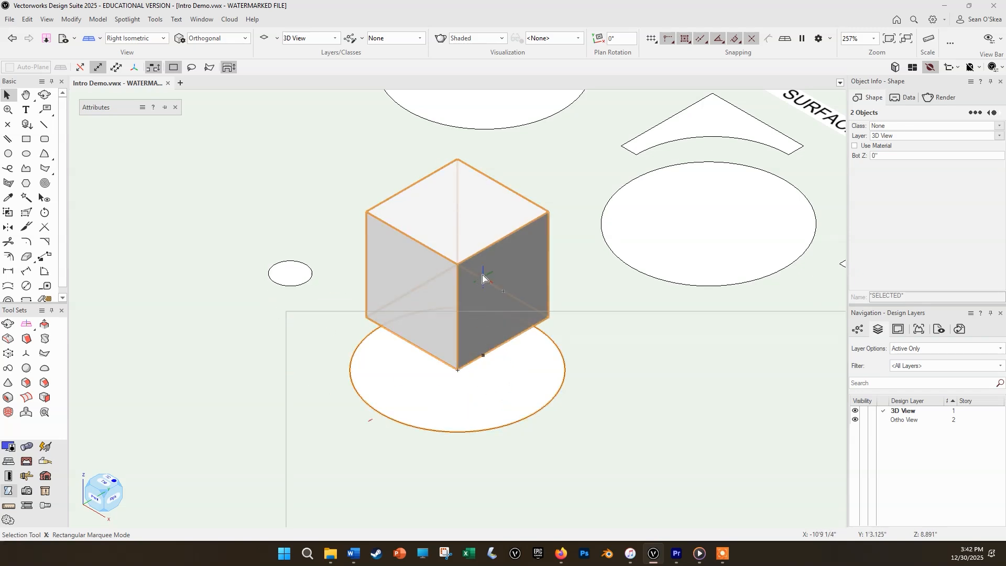
{"action": "key", "text": "F5"}
{"action": "left_click", "coordinate": [535, 195]}
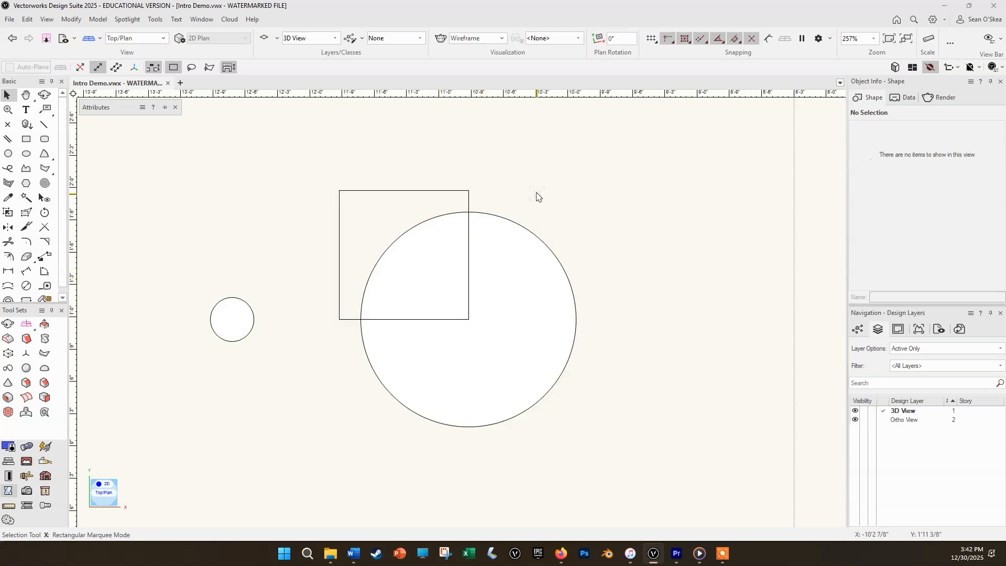
{"action": "left_click", "coordinate": [508, 257]}
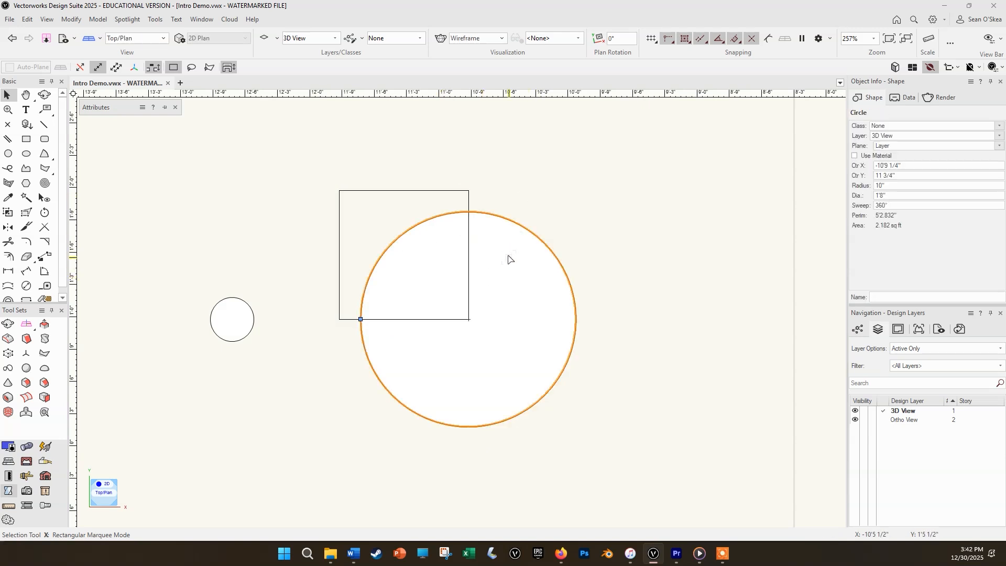
{"action": "left_click", "coordinate": [414, 191]}
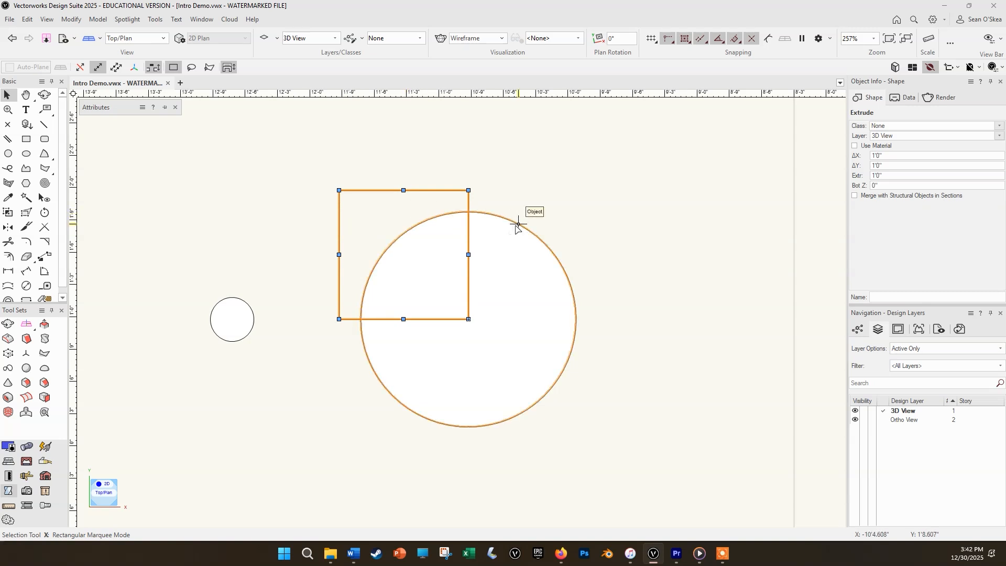
{"action": "left_click", "coordinate": [548, 191]}
Cut the large circle to the clipboard and open the extruded square's 2D profile for editing.
{"action": "left_click", "coordinate": [508, 220]}
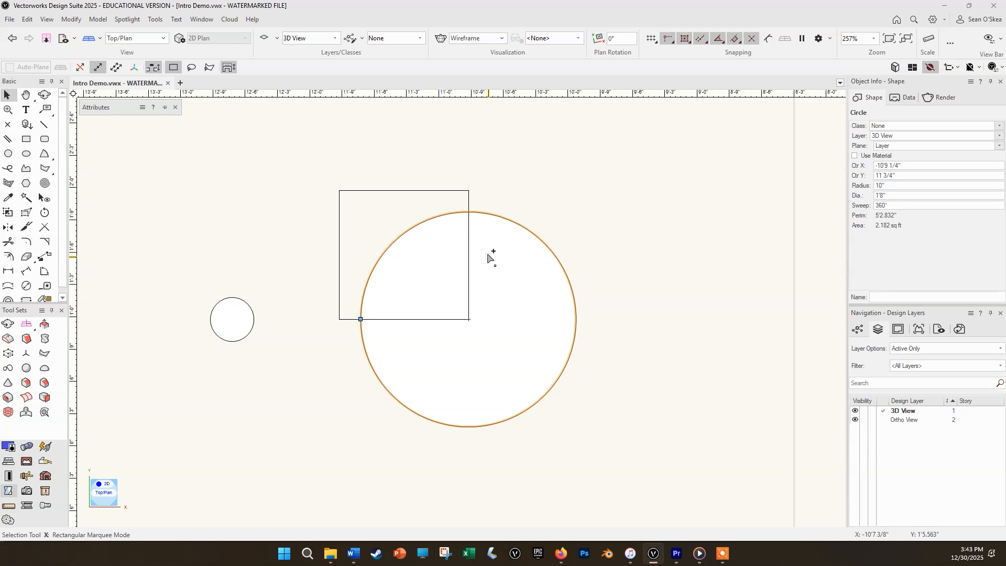
{"action": "key", "text": "ctrl+x"}
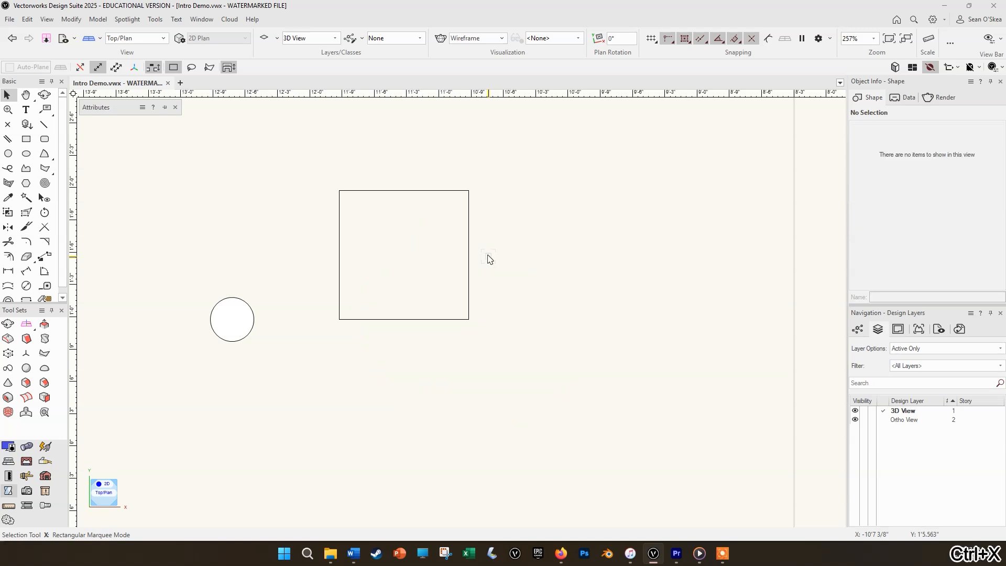
{"action": "double_click", "coordinate": [436, 192]}
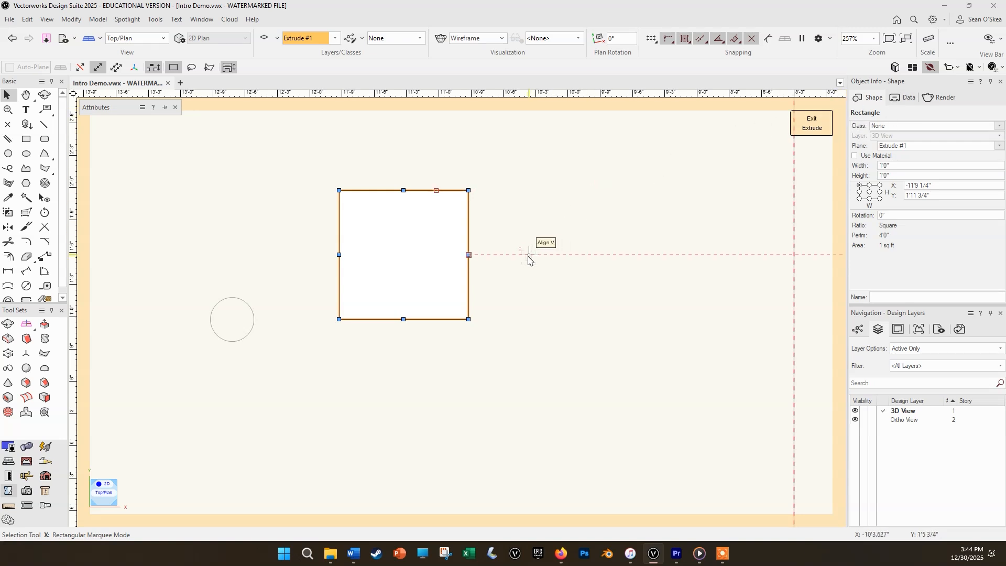
Paste the circle in place in the profile, clip the square with it, delete the circle and exit the extrude.
{"action": "key", "text": "ctrl+alt+v"}
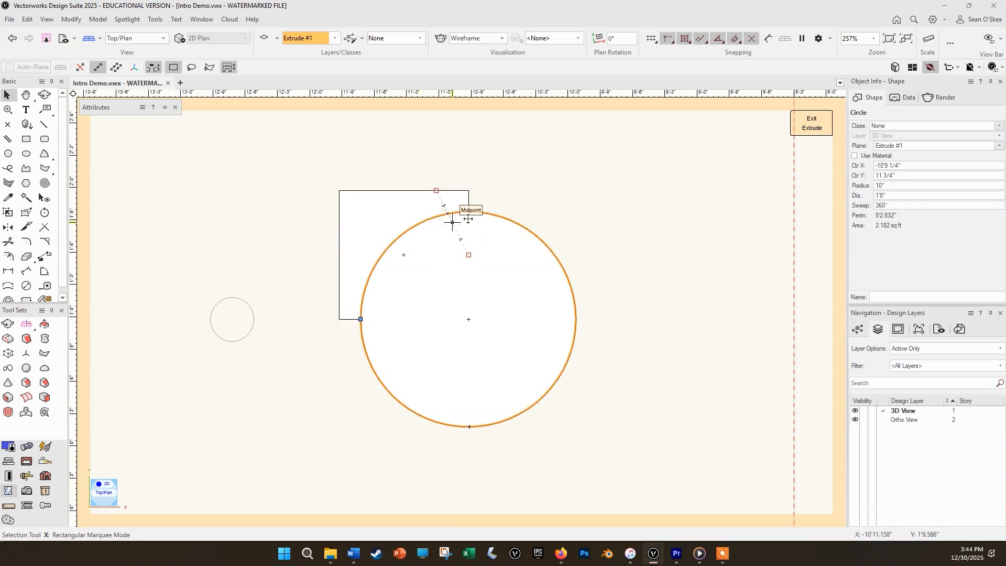
{"action": "left_click", "coordinate": [430, 196], "text": "shift"}
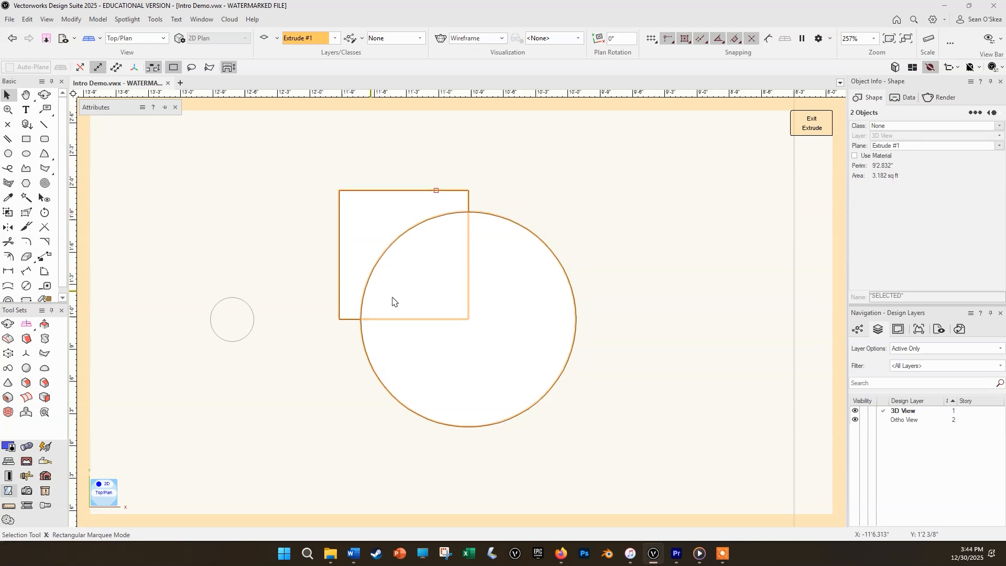
{"action": "right_click", "coordinate": [456, 257]}
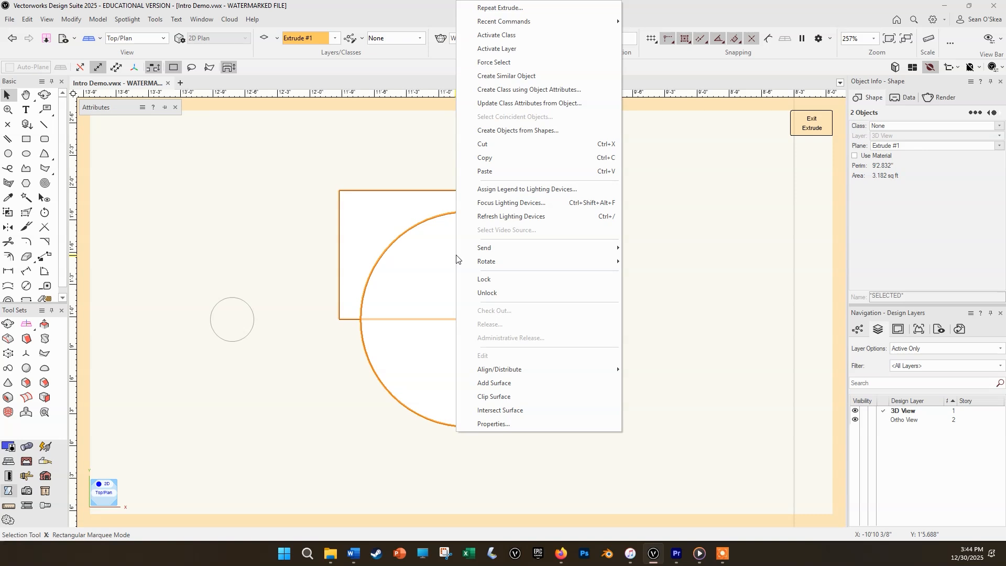
{"action": "left_click", "coordinate": [511, 402]}
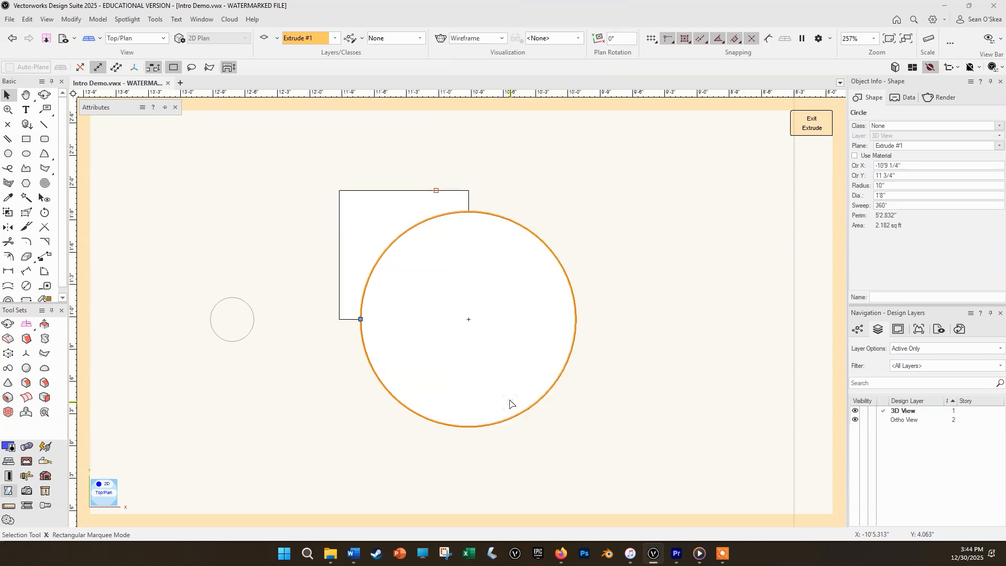
{"action": "key", "text": "Delete"}
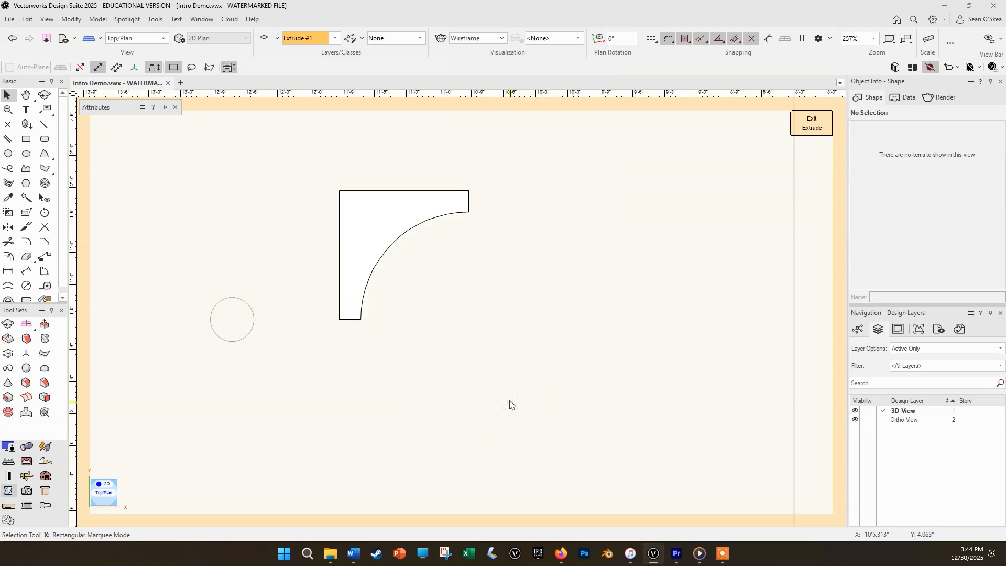
{"action": "left_click", "coordinate": [820, 130]}
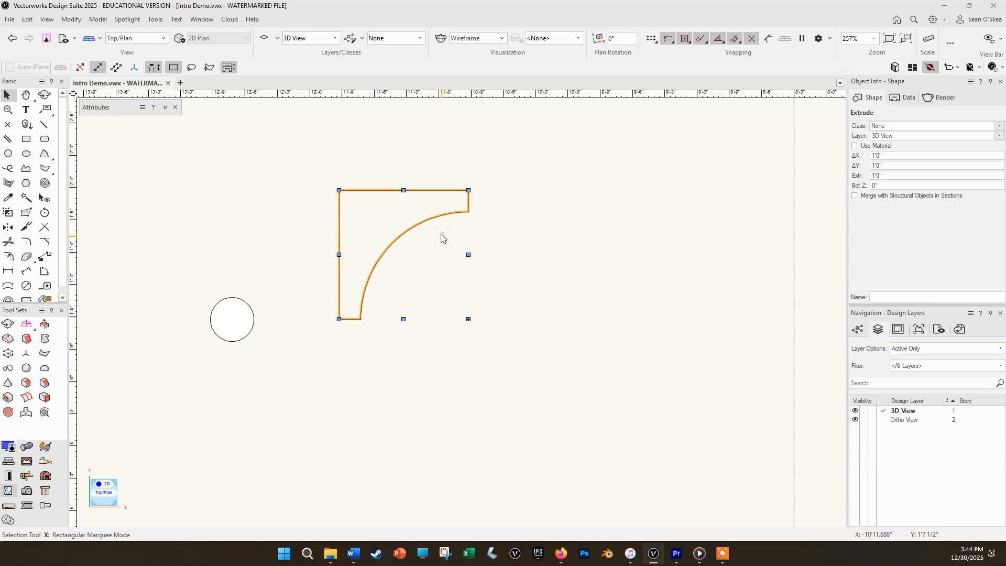
Inspect the clipped extrusion in Right Isometric and undo the profile edits back through the cutting of the large circle.
{"action": "key", "text": "KP_3"}
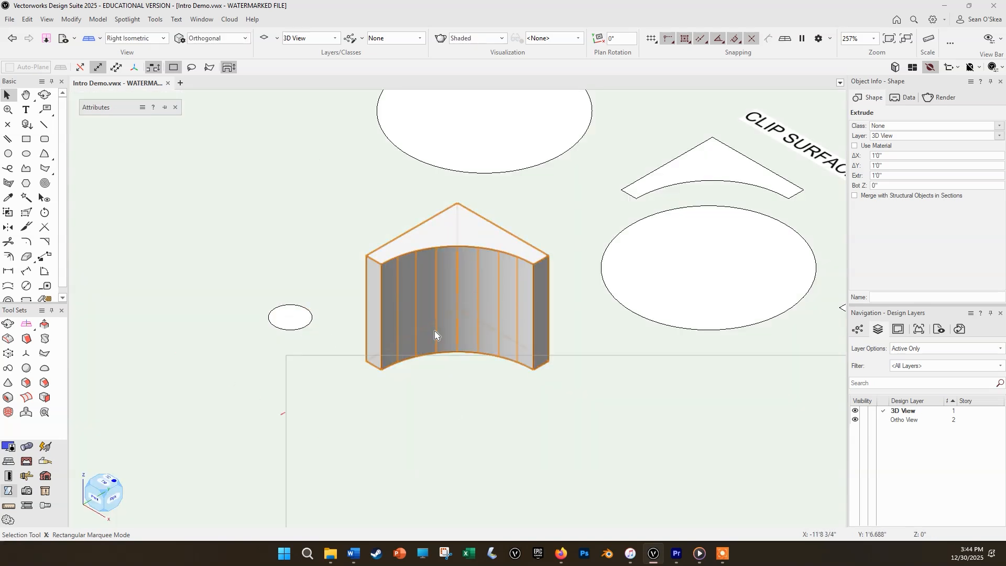
{"action": "left_click", "coordinate": [583, 327]}
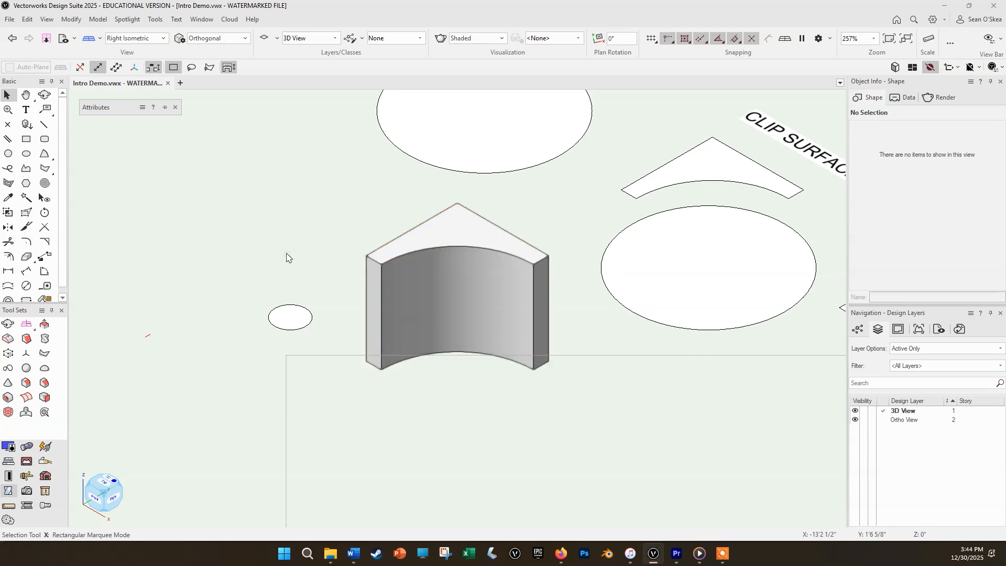
{"action": "key", "text": "ctrl+z"}
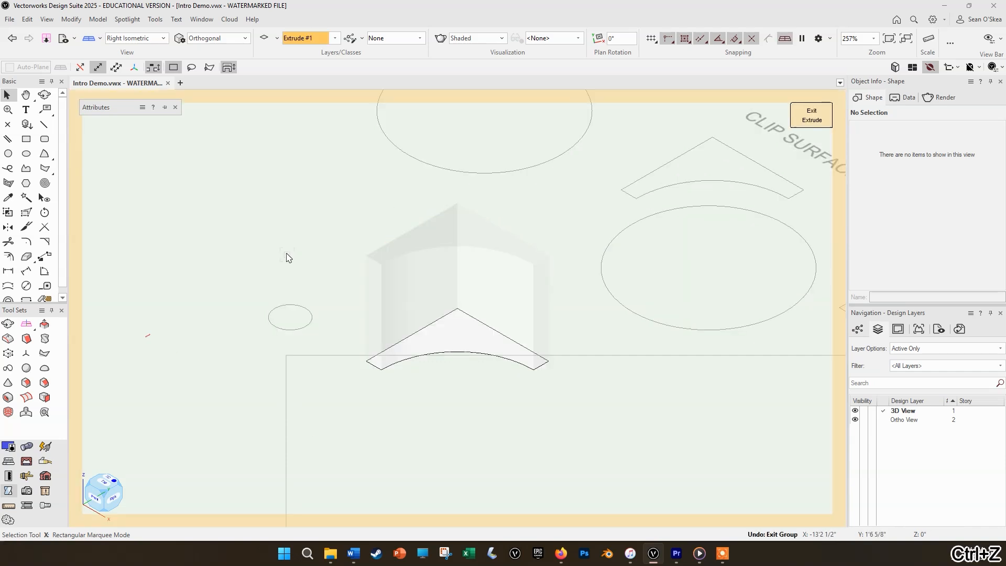
{"action": "key", "text": "ctrl+z"}
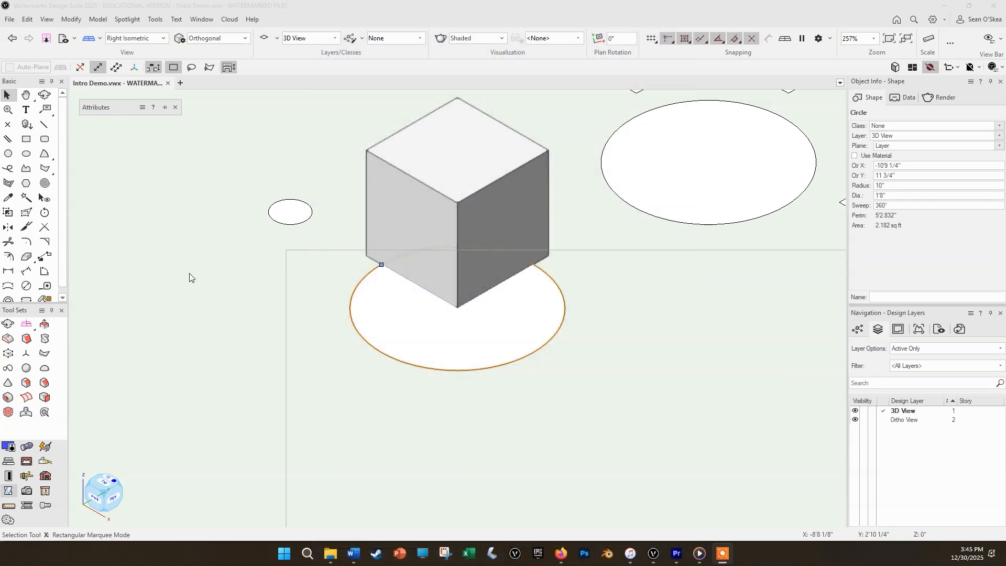
Extrude the large overlapping circle 1'0" in the Right Isometric view.
{"action": "left_click", "coordinate": [151, 42]}
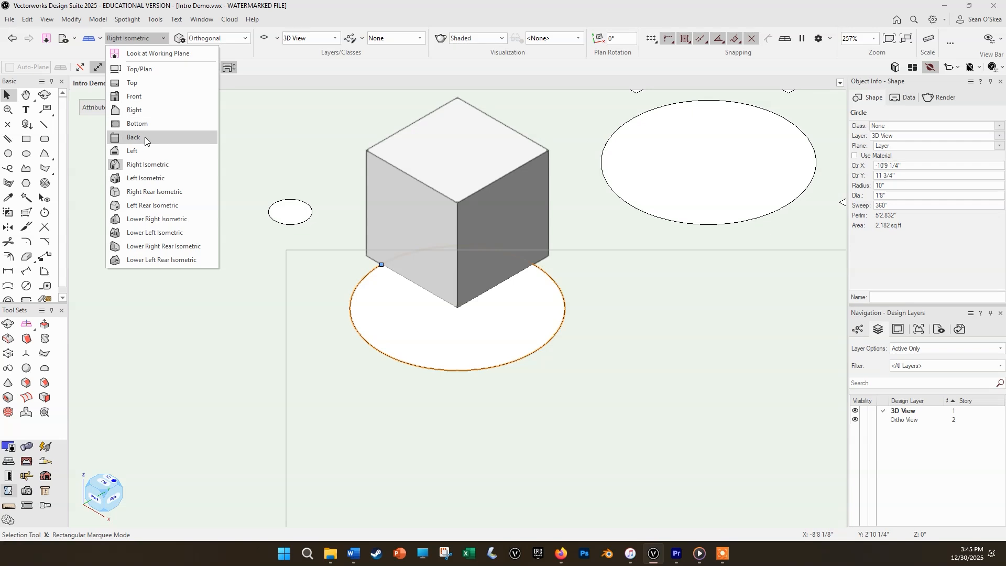
{"action": "left_click", "coordinate": [206, 349]}
{"action": "middle_click", "coordinate": [206, 349]}
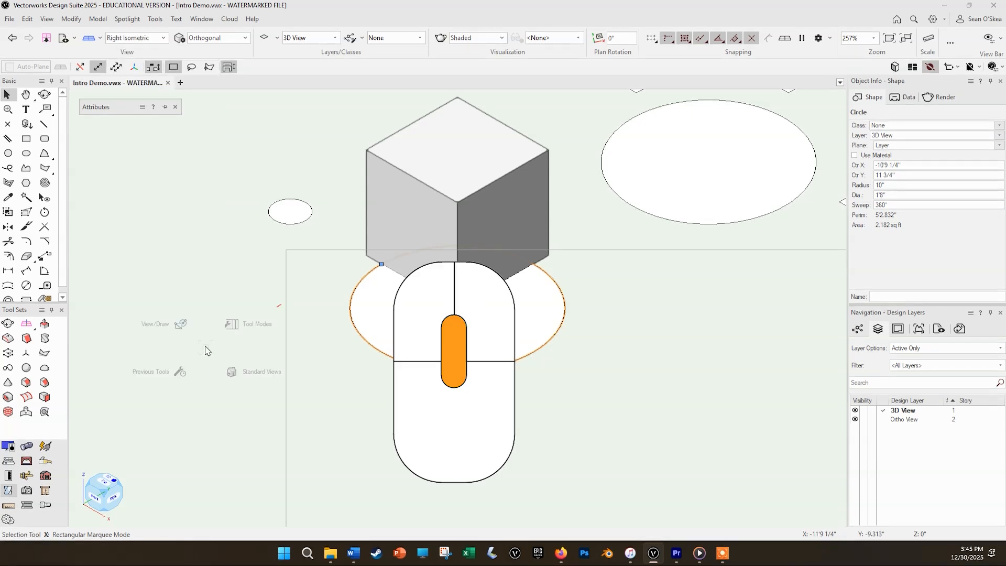
{"action": "mouse_move", "coordinate": [242, 371]}
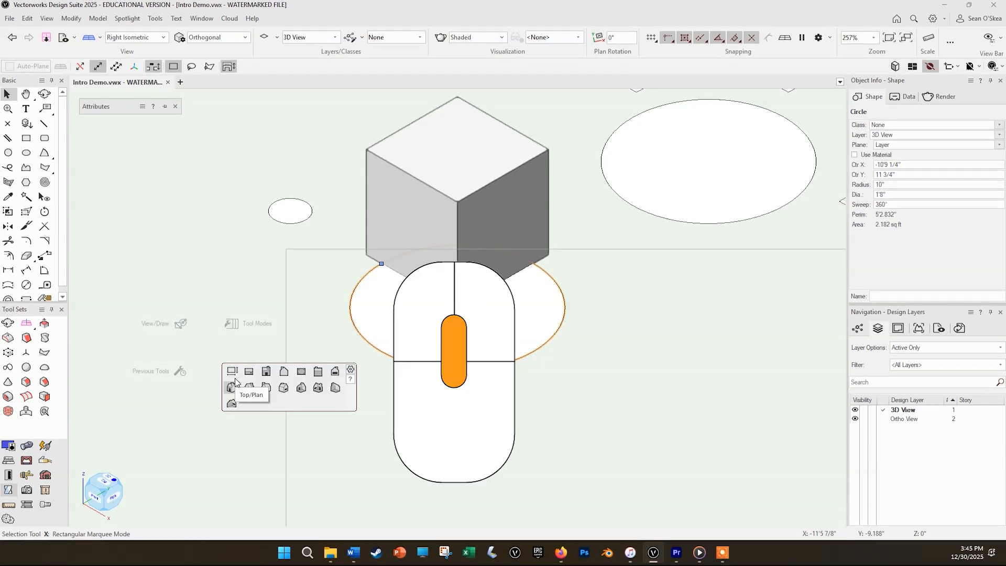
{"action": "left_click", "coordinate": [234, 387]}
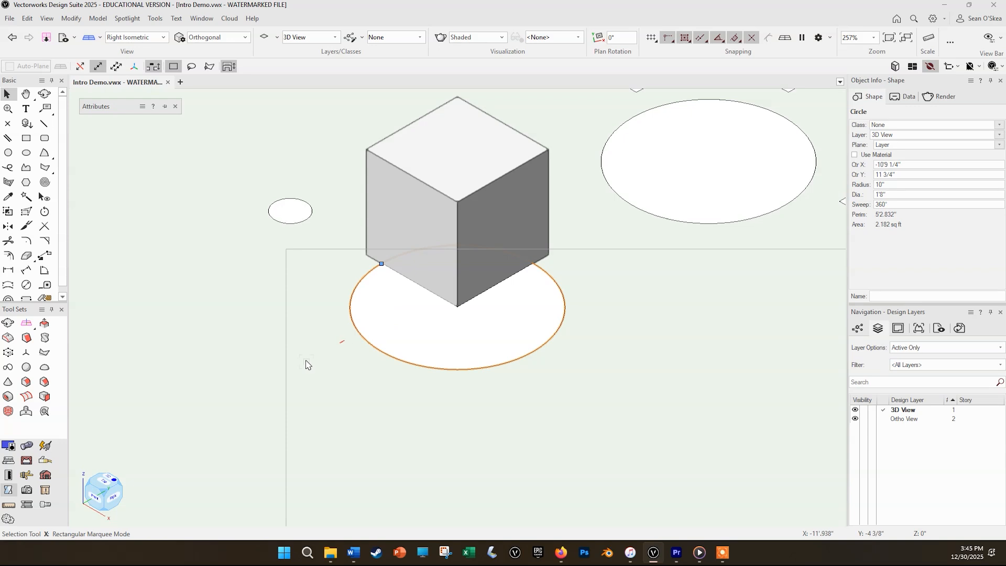
{"action": "key", "text": "ctrl+e"}
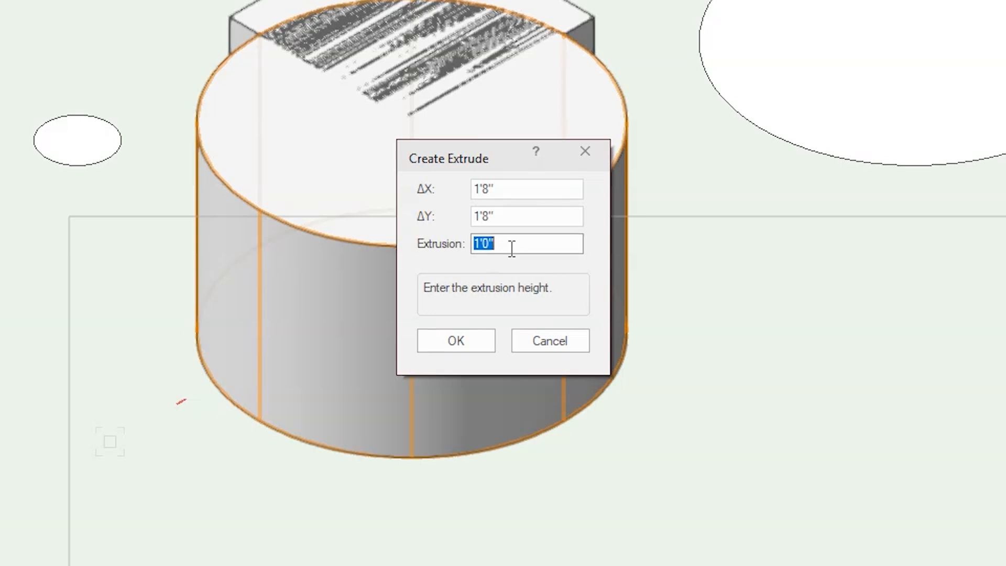
{"action": "left_click", "coordinate": [473, 339]}
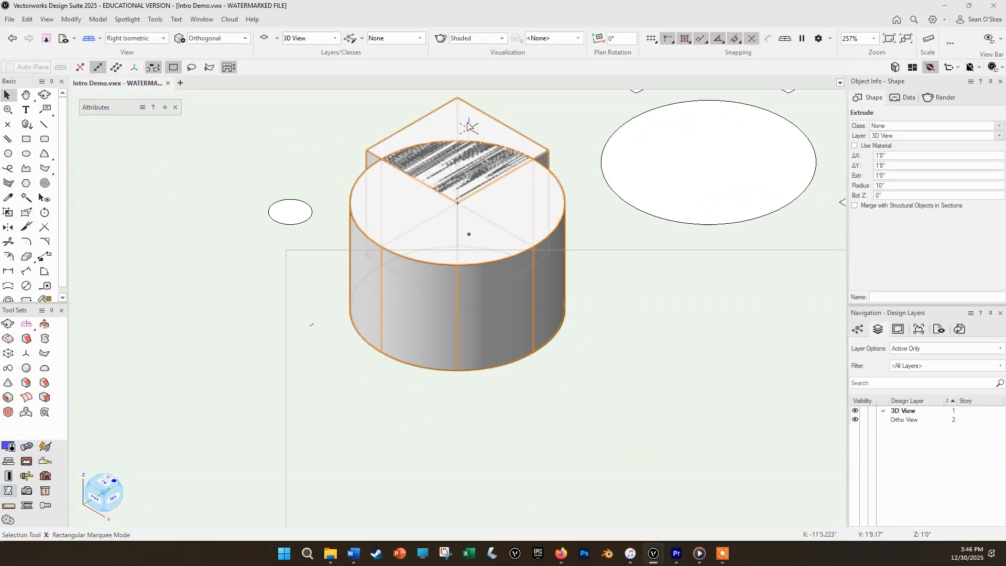
Subtract the extruded square from the cylinder with Subtract Solids and undo the subtraction.
{"action": "left_click", "coordinate": [467, 111], "text": "shift"}
{"action": "key", "text": "ctrl"}
{"action": "right_click", "coordinate": [531, 181]}
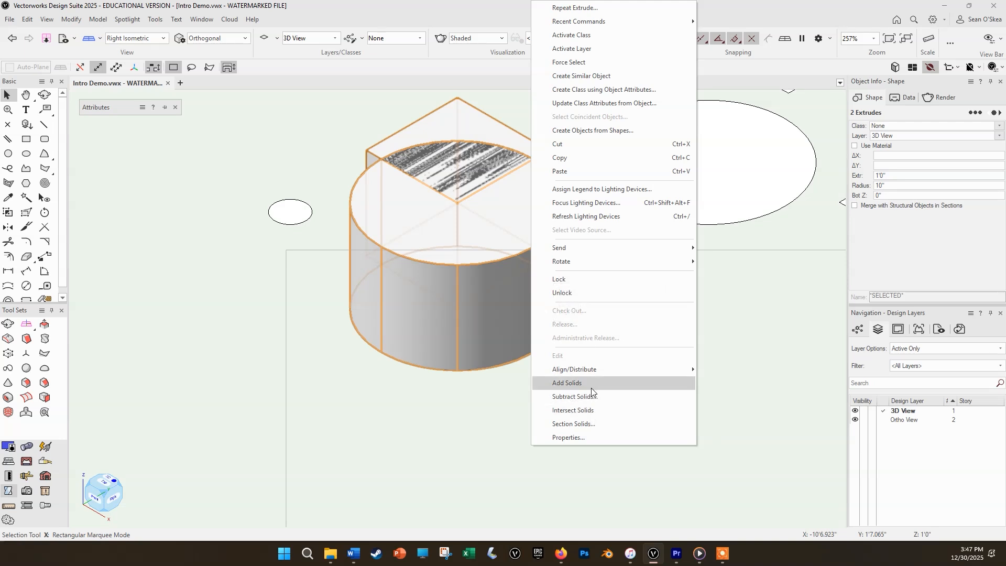
{"action": "left_click", "coordinate": [605, 398]}
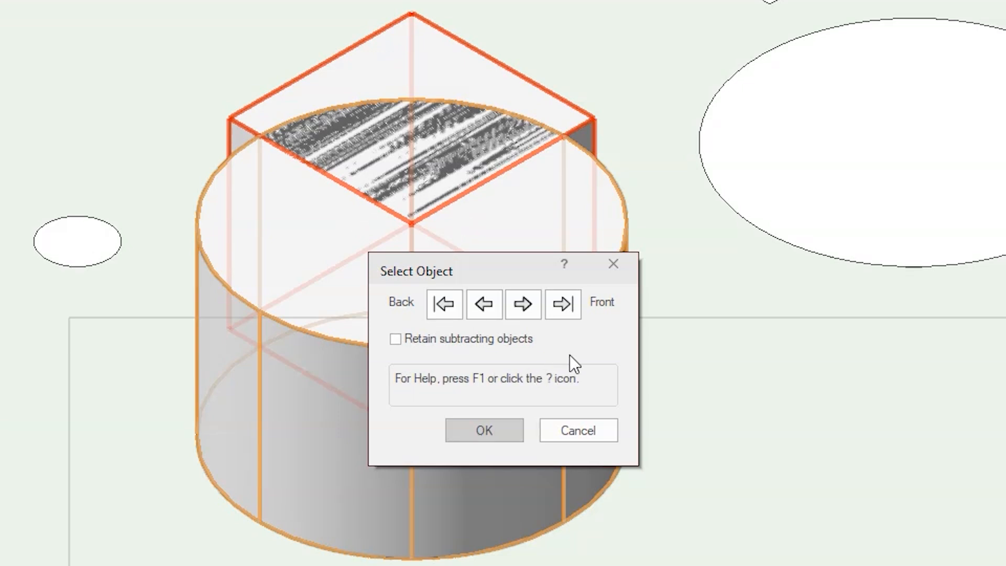
{"action": "left_click", "coordinate": [530, 297]}
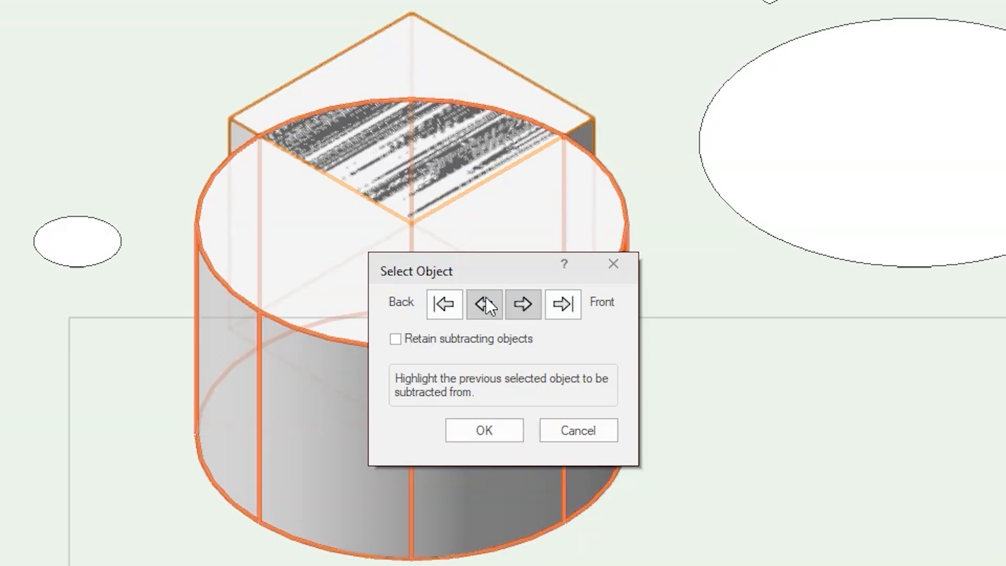
{"action": "left_click", "coordinate": [487, 298]}
{"action": "left_click", "coordinate": [524, 304]}
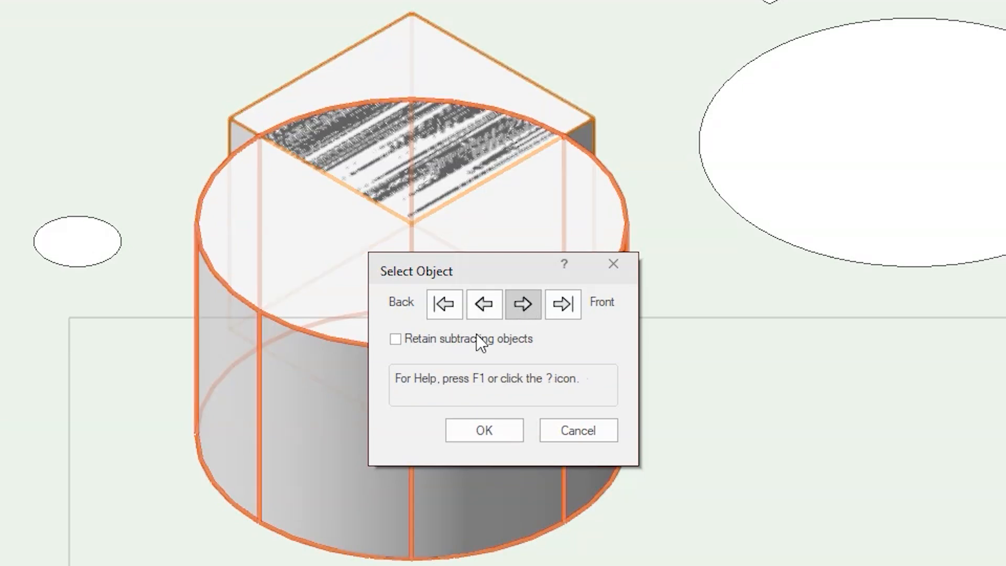
{"action": "left_click", "coordinate": [394, 339]}
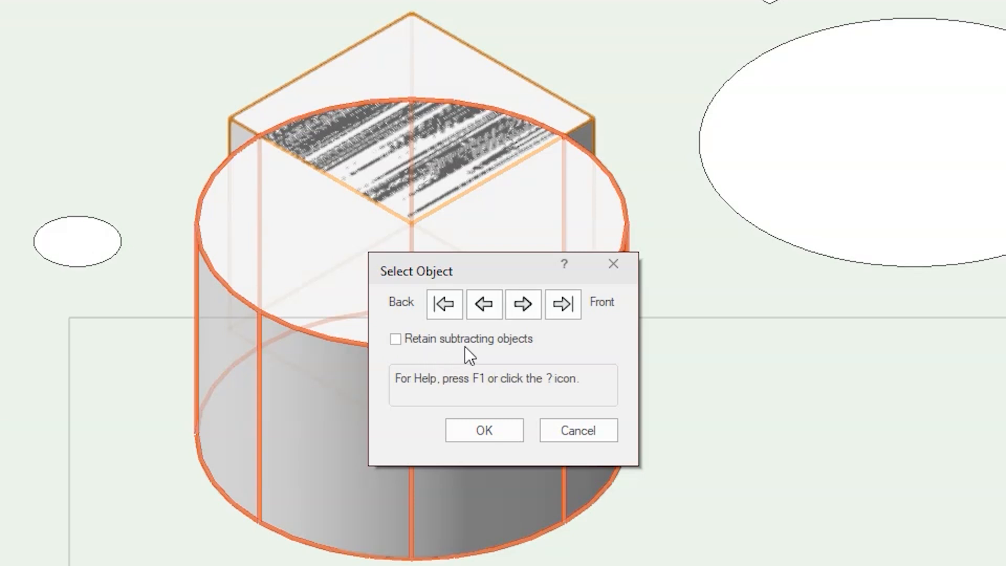
{"action": "left_click", "coordinate": [499, 433]}
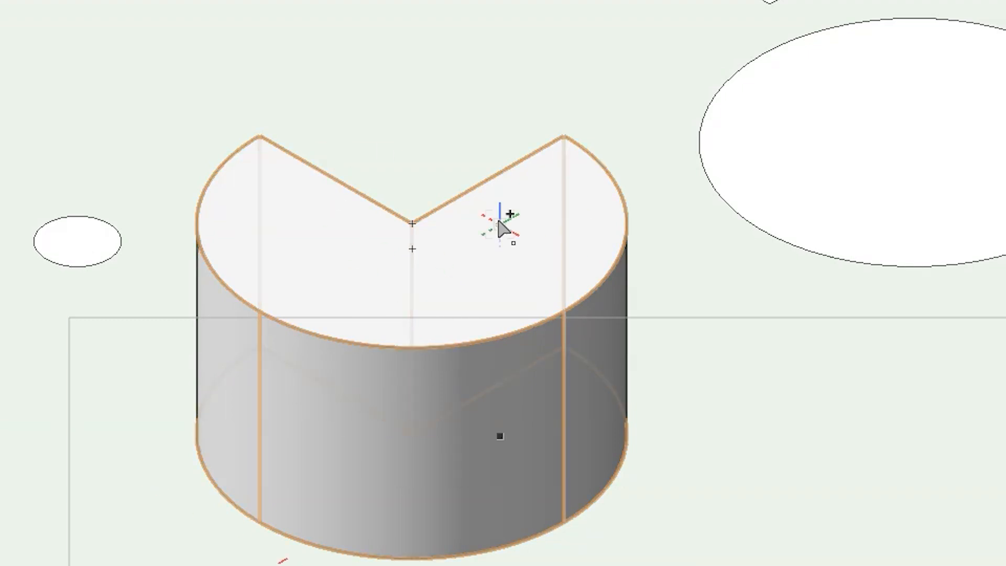
{"action": "key", "text": "ctrl+z"}
Subtract the cylinder from the extruded square with Subtract Solids.
{"action": "right_click", "coordinate": [483, 181]}
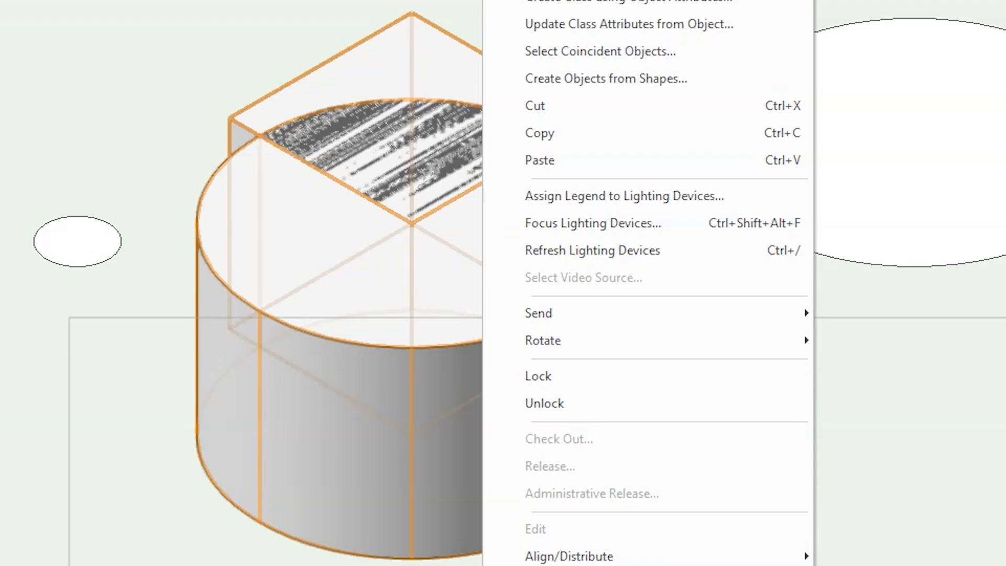
{"action": "left_click", "coordinate": [545, 565]}
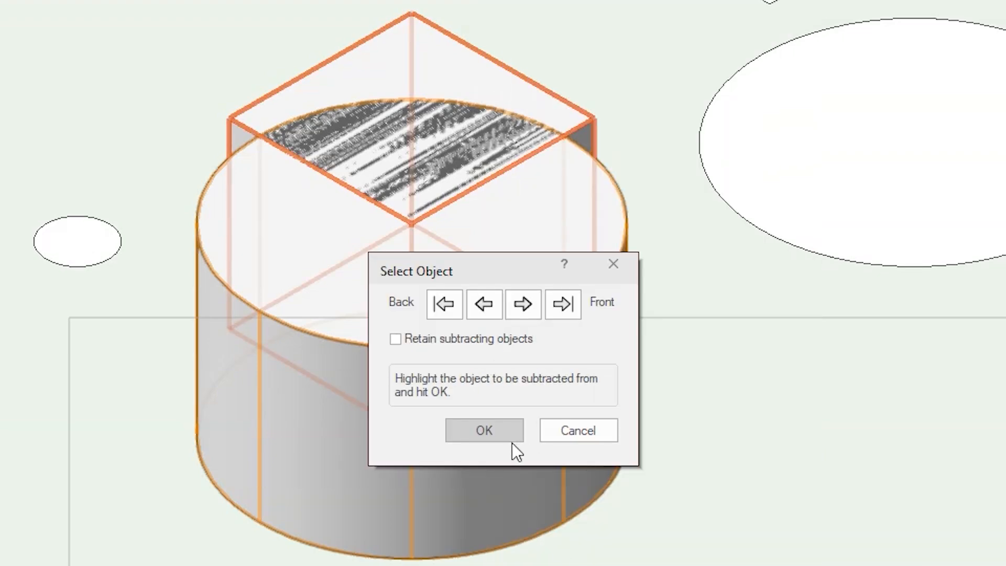
{"action": "left_click", "coordinate": [505, 430]}
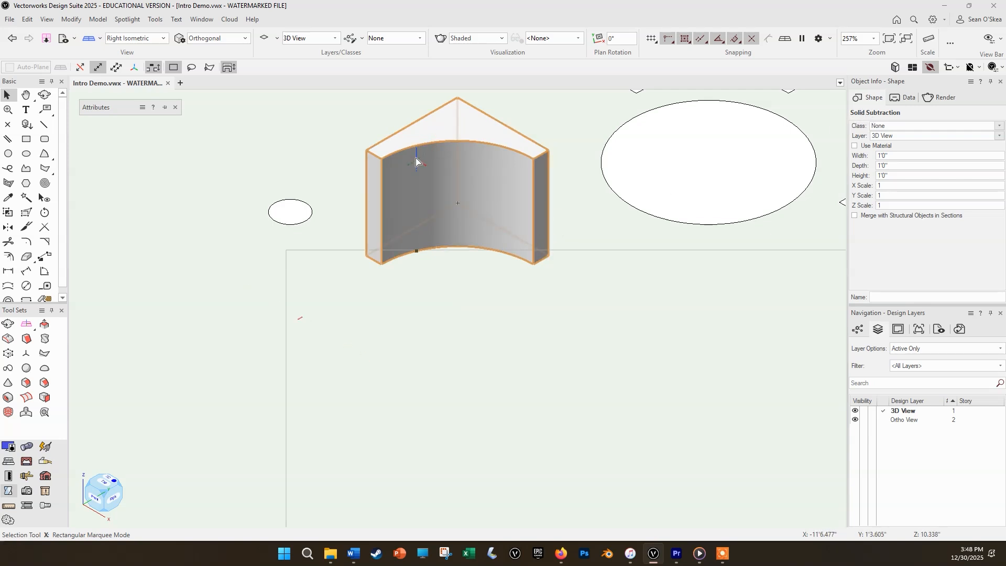
Move the small circle 1' to the right onto the lower tip of the curved bracket and extrude it 1'0".
{"action": "key", "text": "F5"}
{"action": "left_click", "coordinate": [297, 371]}
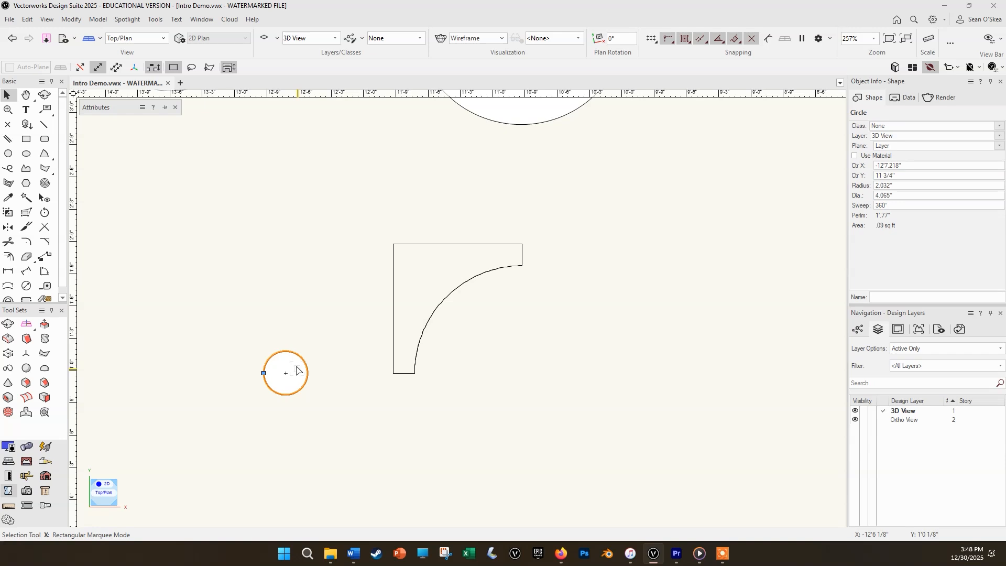
{"action": "key", "text": "ctrl+shift+Right"}
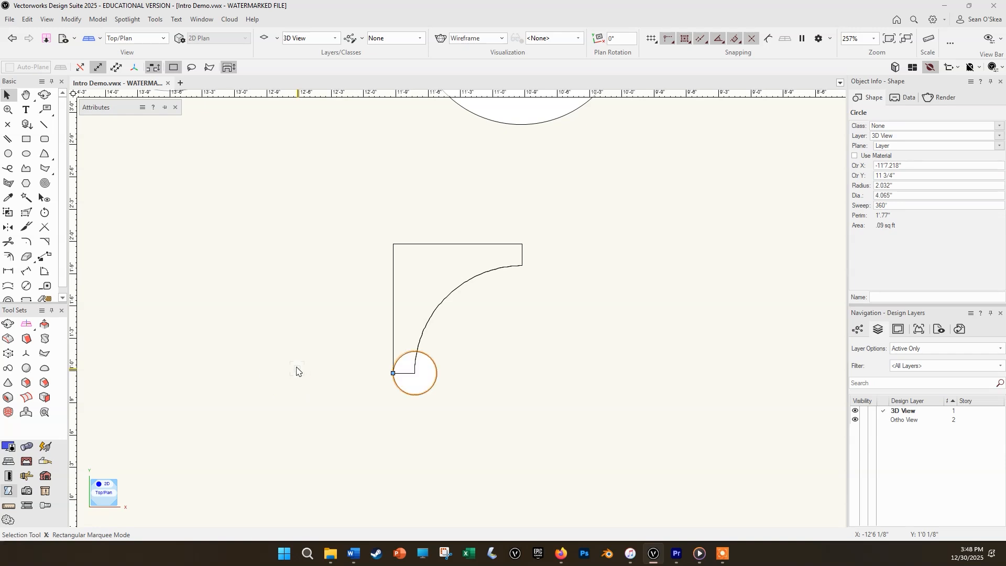
{"action": "key", "text": "3"}
{"action": "key", "text": "ctrl+e"}
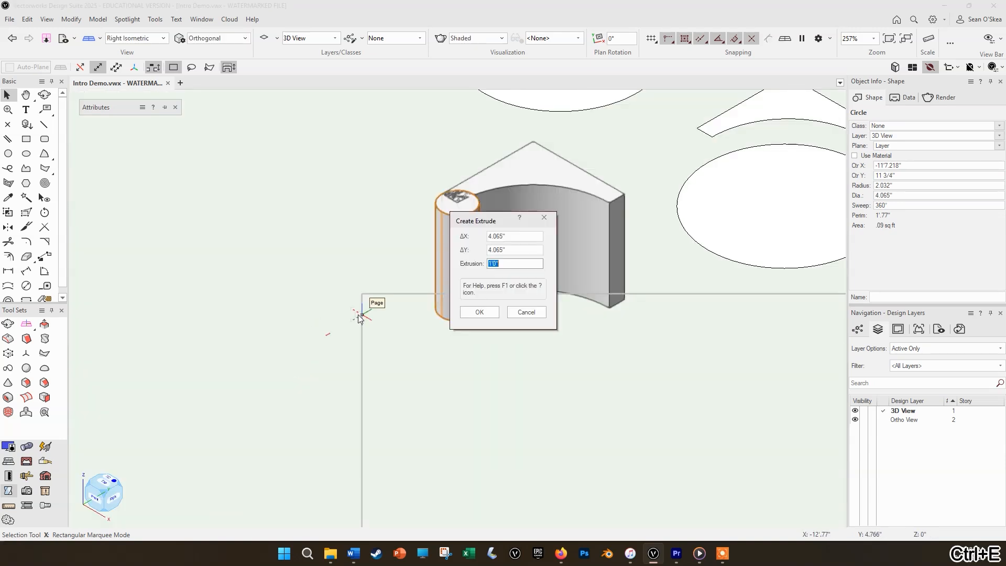
{"action": "left_click", "coordinate": [477, 313]}
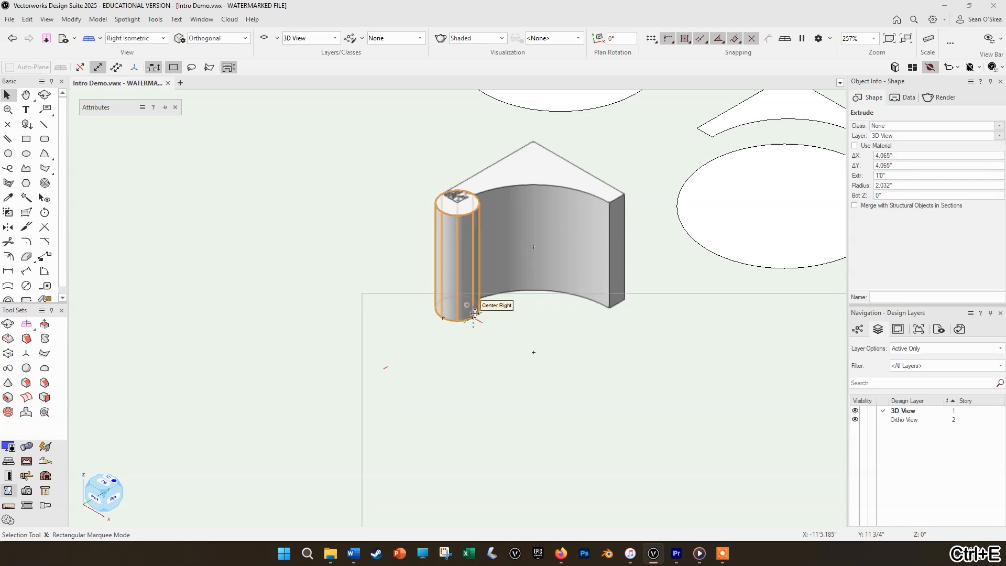
Merge the small cylinder and the curved bracket into one solid with Add Solids and clear the selection.
{"action": "left_click", "coordinate": [509, 184], "text": "shift"}
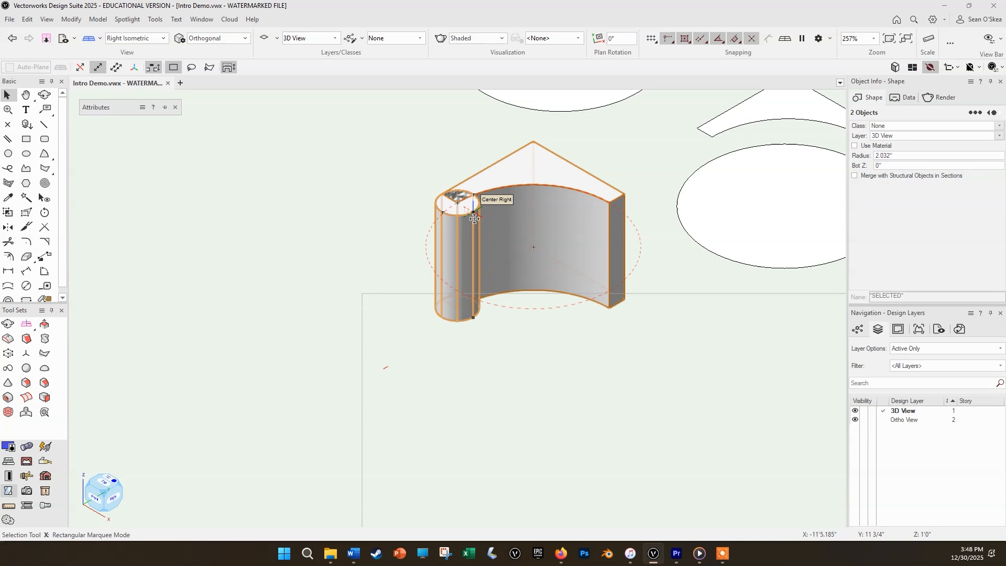
{"action": "right_click", "coordinate": [518, 183]}
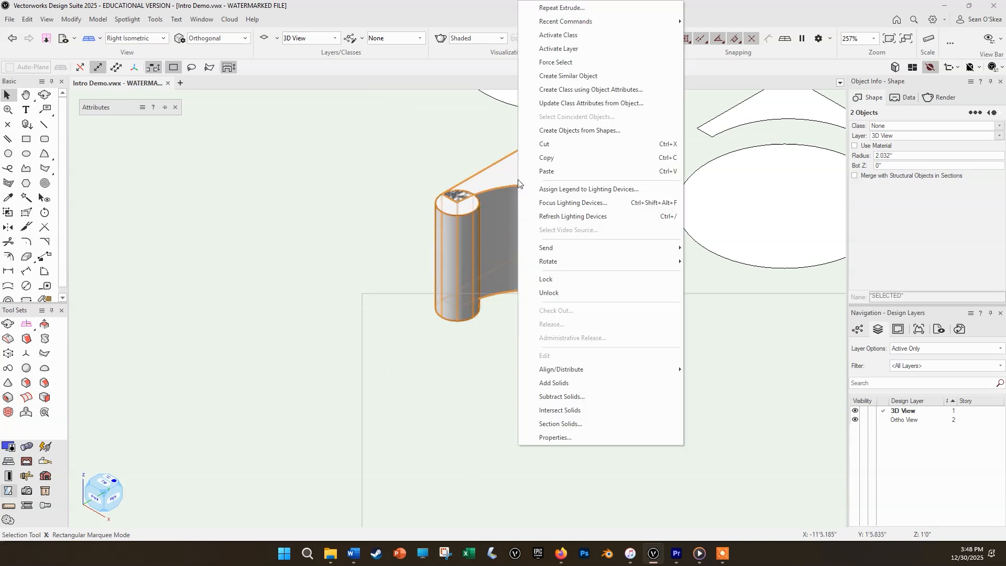
{"action": "left_click", "coordinate": [573, 383]}
{"action": "left_click", "coordinate": [219, 215]}
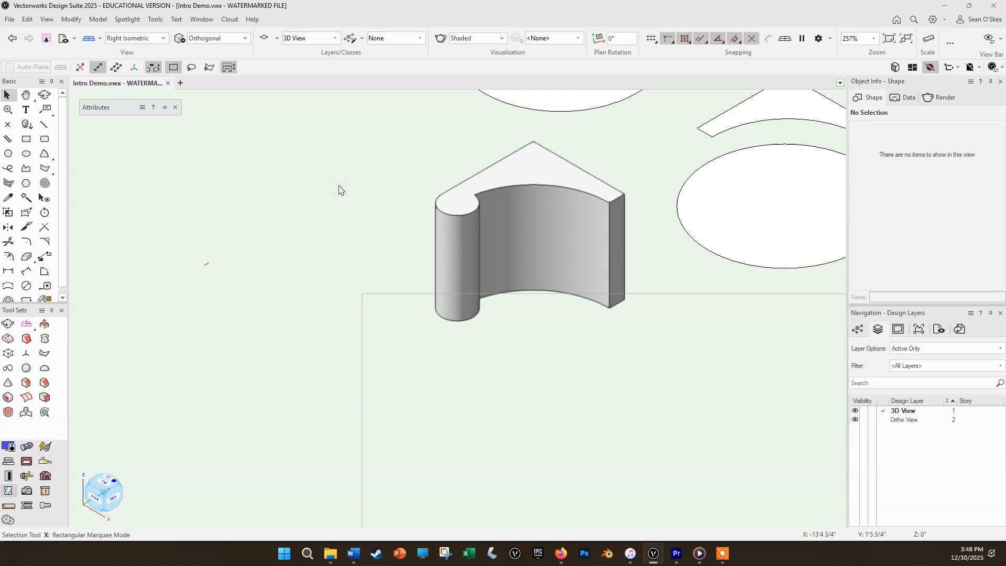
Clip the 2'6" by 6'8" door rectangle out of the 4'0" by 8'0" wall rectangle with Clip Surface.
{"action": "middle_click_drag", "start_coordinate": [339, 188], "coordinate": [458, 290], "text": "shift"}
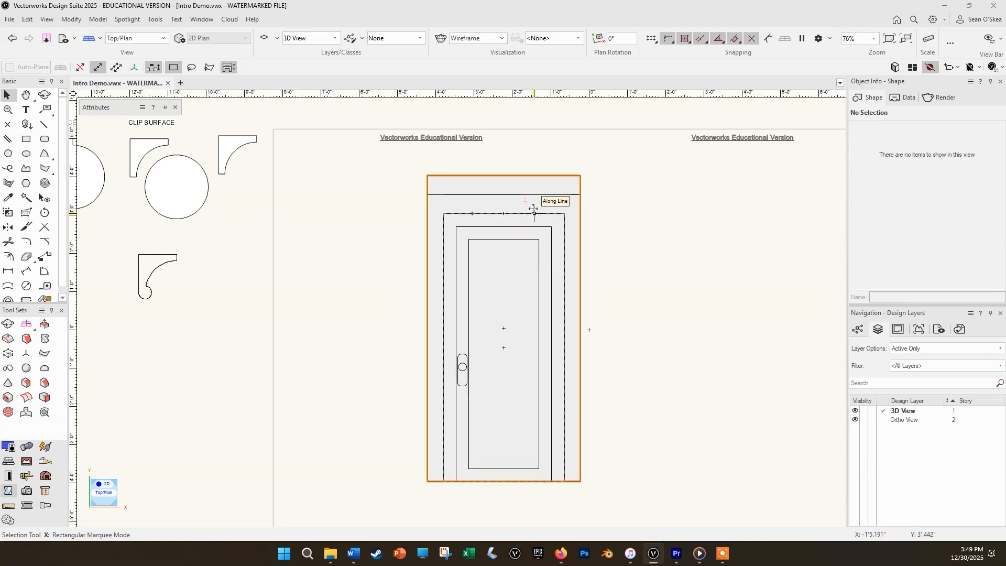
{"action": "left_click", "coordinate": [568, 209]}
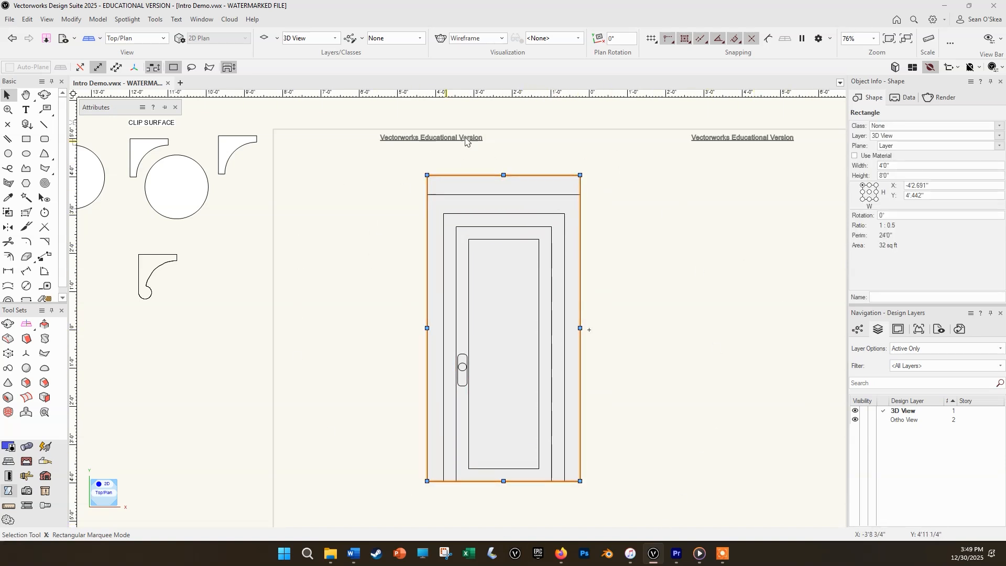
{"action": "left_click", "coordinate": [529, 233], "text": "shift"}
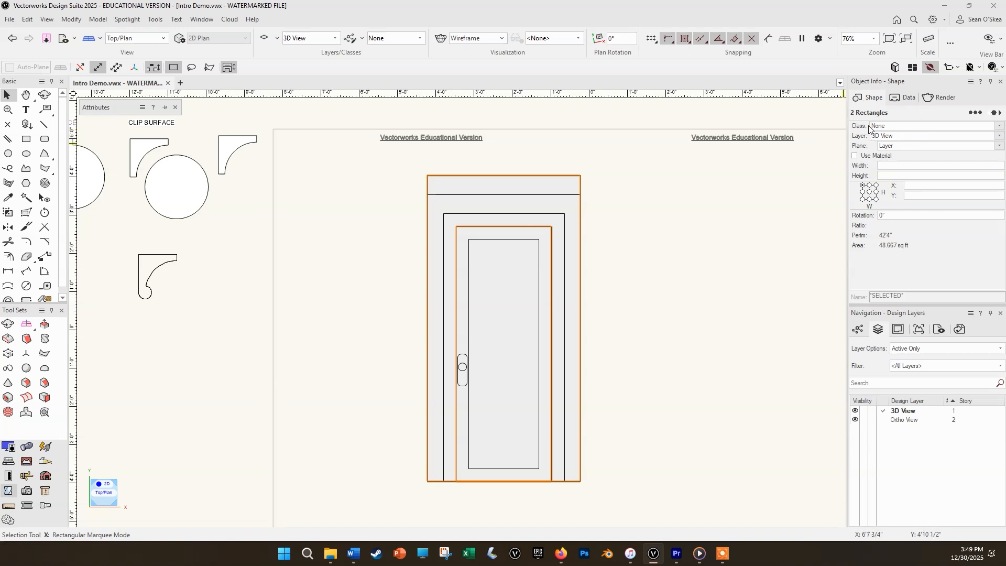
{"action": "key", "text": "ctrl"}
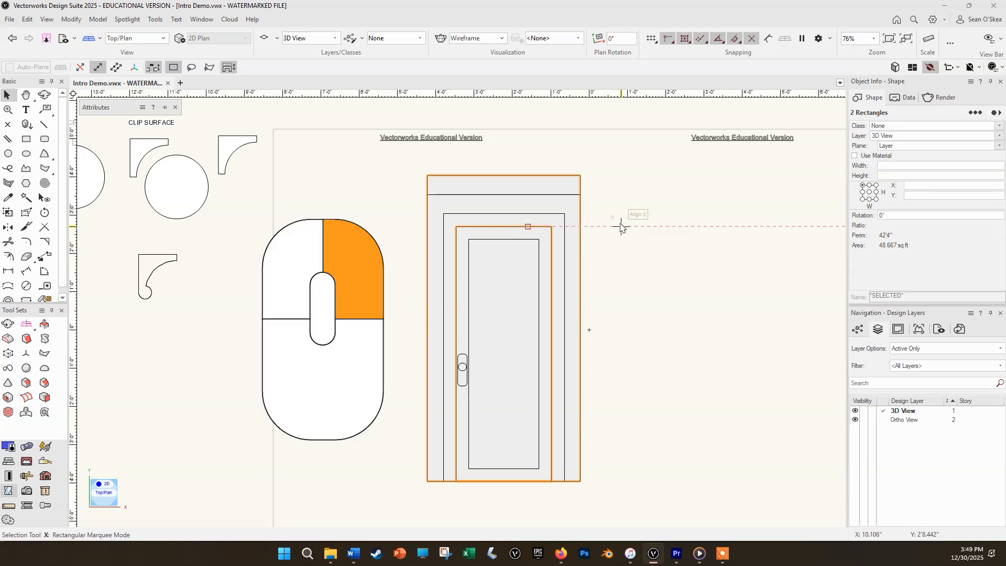
{"action": "right_click", "coordinate": [580, 176]}
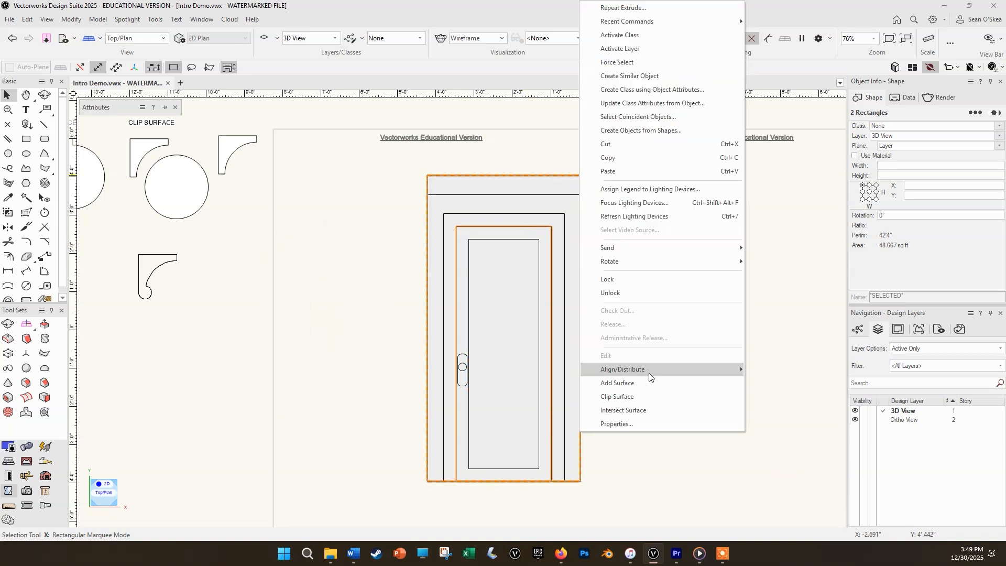
{"action": "left_click", "coordinate": [649, 396]}
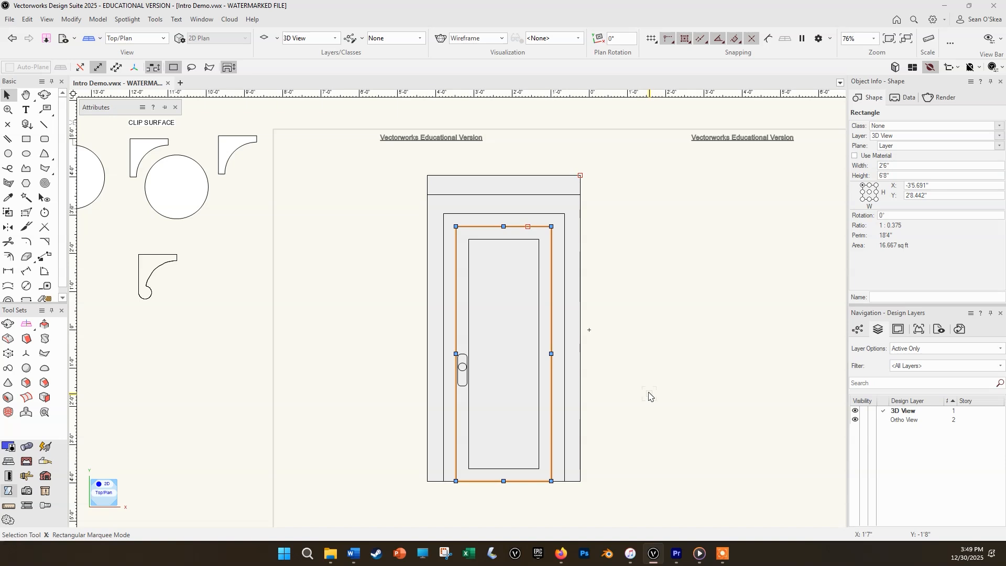
{"action": "left_click", "coordinate": [649, 396]}
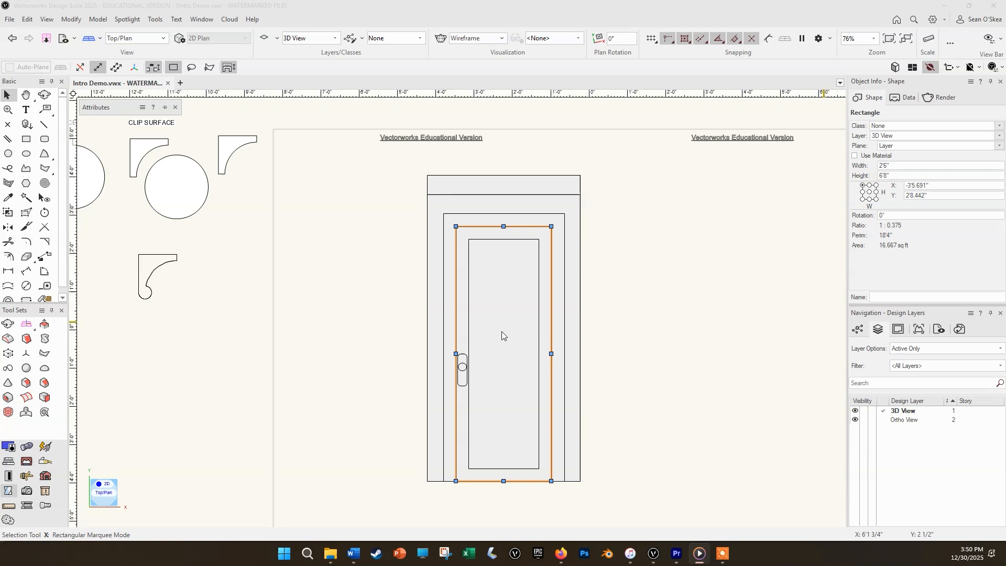
Shift the clipped wall shape 3' to the right to inspect its door opening, and return it to its original position.
{"action": "left_click", "coordinate": [570, 196]}
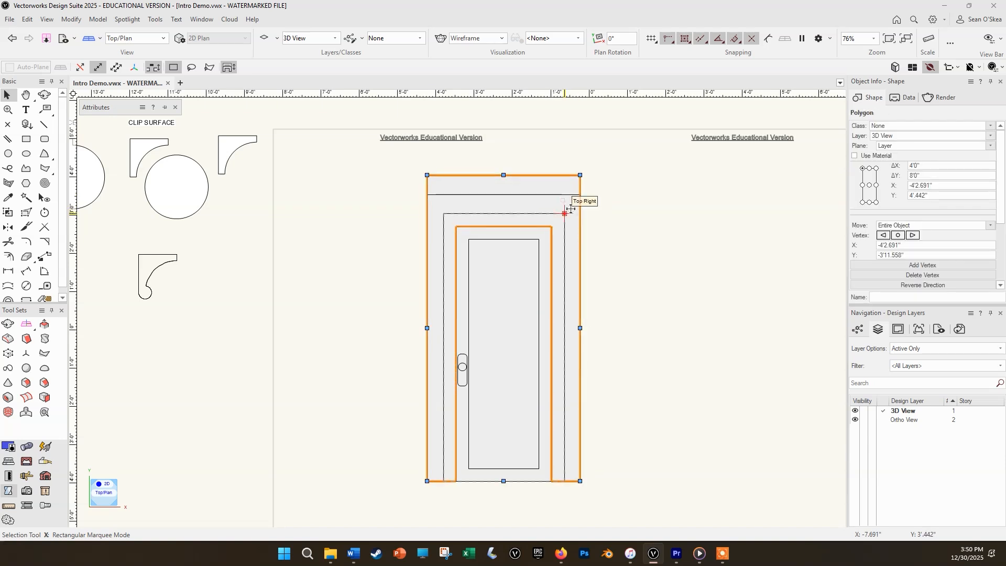
{"action": "key", "text": "ctrl+shift+Right"}
{"action": "key", "text": "ctrl+shift+Right"}
{"action": "key", "text": "ctrl+shift+Right"}
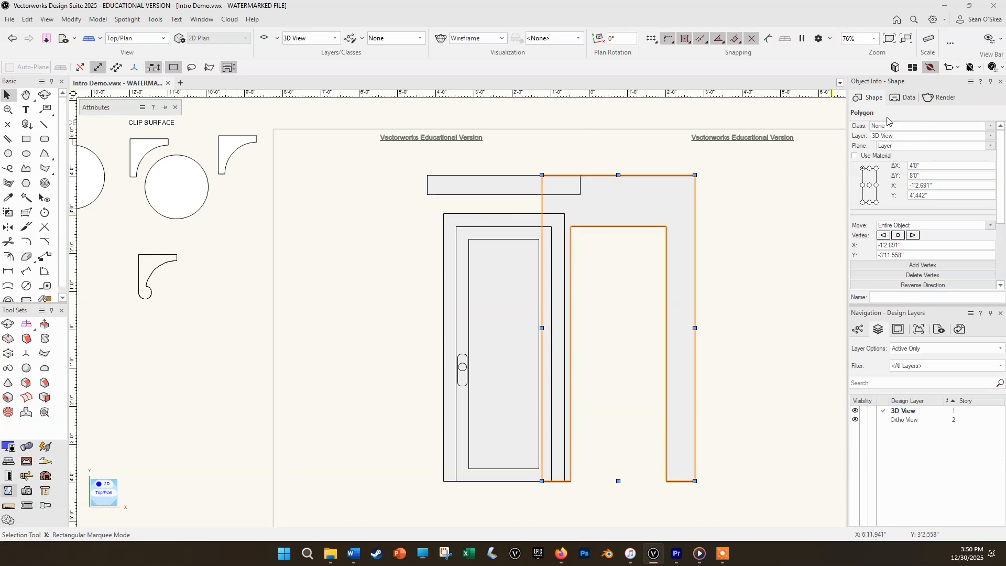
{"action": "key", "text": "ctrl+shift+Left"}
{"action": "key", "text": "ctrl+shift+Left"}
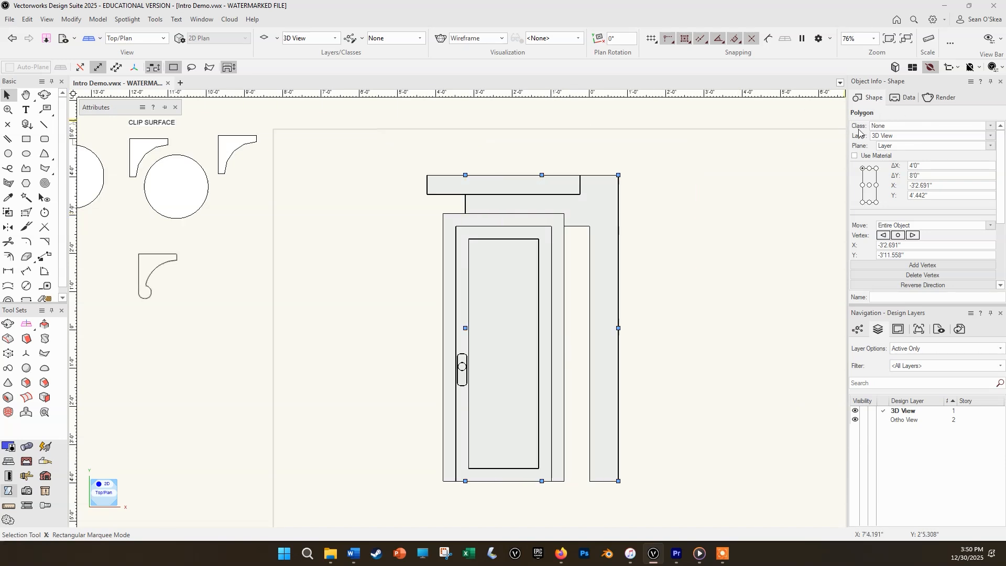
{"action": "key", "text": "ctrl+shift+Left"}
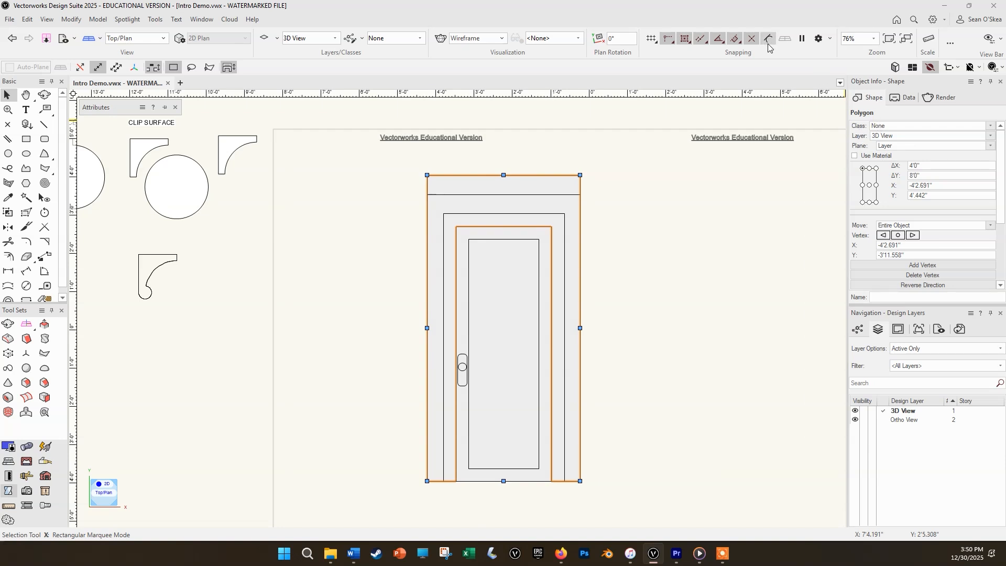
Clip the door rectangle out of the surrounding door frame rectangle with Clip Surface and clear the selection.
{"action": "left_click", "coordinate": [536, 227]}
{"action": "left_click", "coordinate": [537, 215], "text": "shift"}
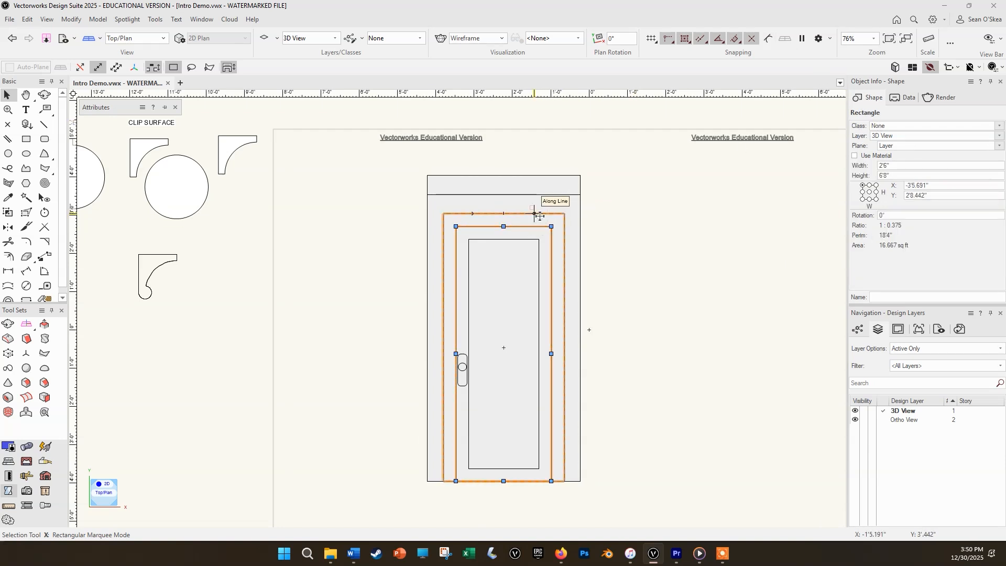
{"action": "right_click", "coordinate": [541, 221]}
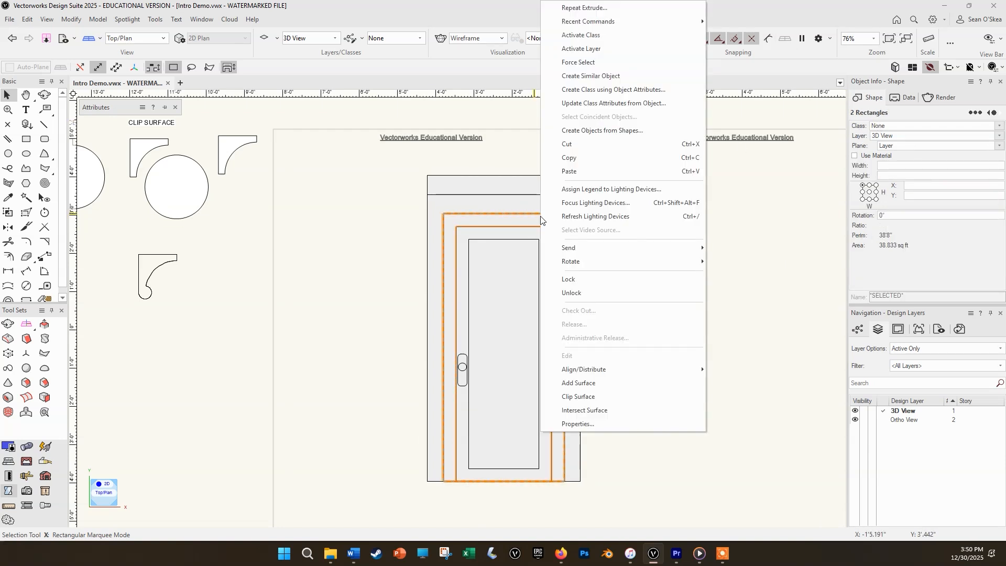
{"action": "left_click", "coordinate": [590, 398]}
{"action": "left_click", "coordinate": [671, 307]}
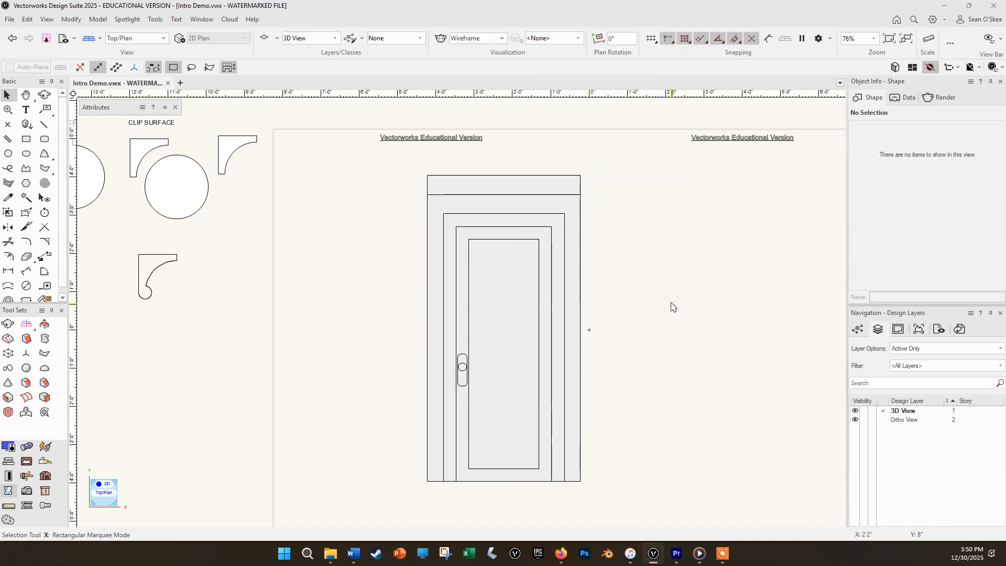